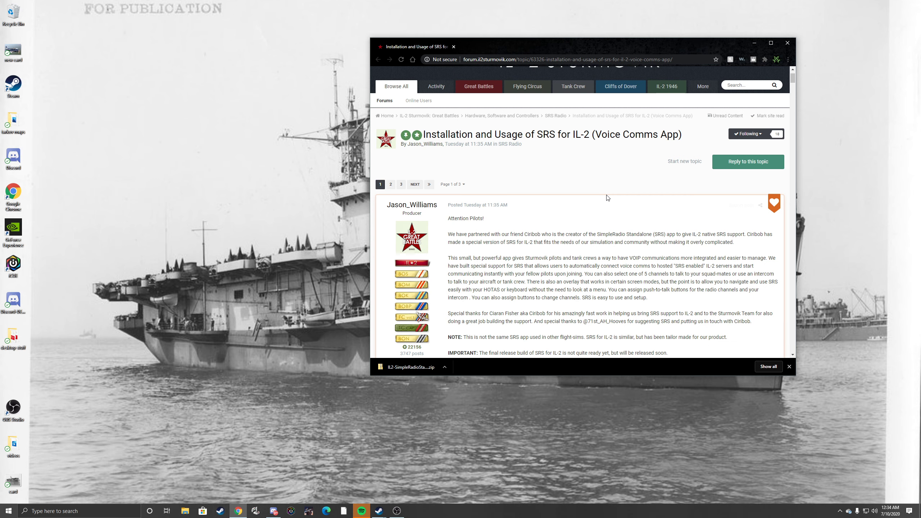
Step: Download IL2-SimpleRadioStandalone-1.0.0.0.zip through the forum guide's SRS download link and place a copy of the archive on the desktop
scroll(612, 194, "down", 1)
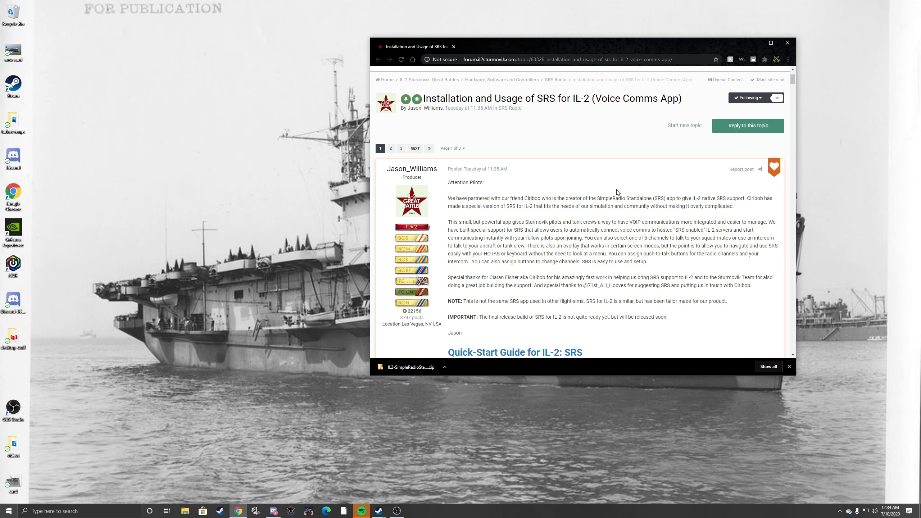
scroll(640, 207, "down", 2)
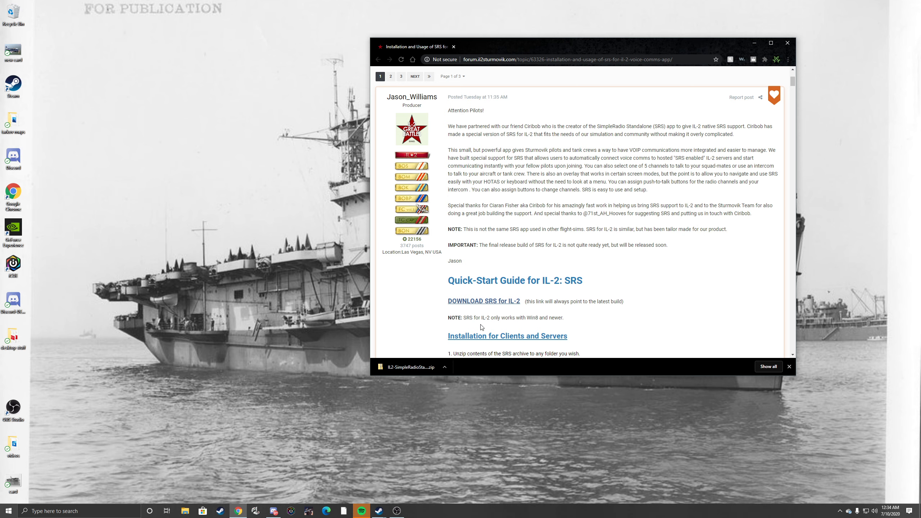
left_click(470, 303)
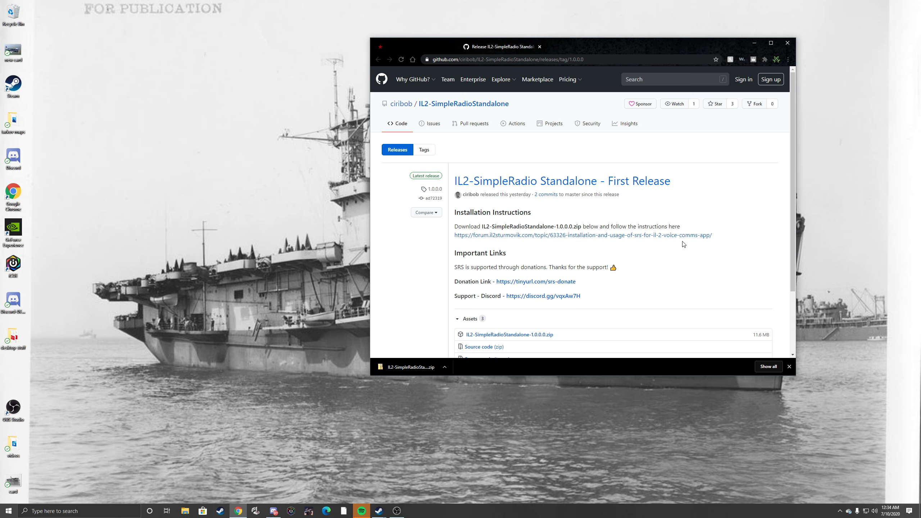
scroll(703, 209, "down", 1)
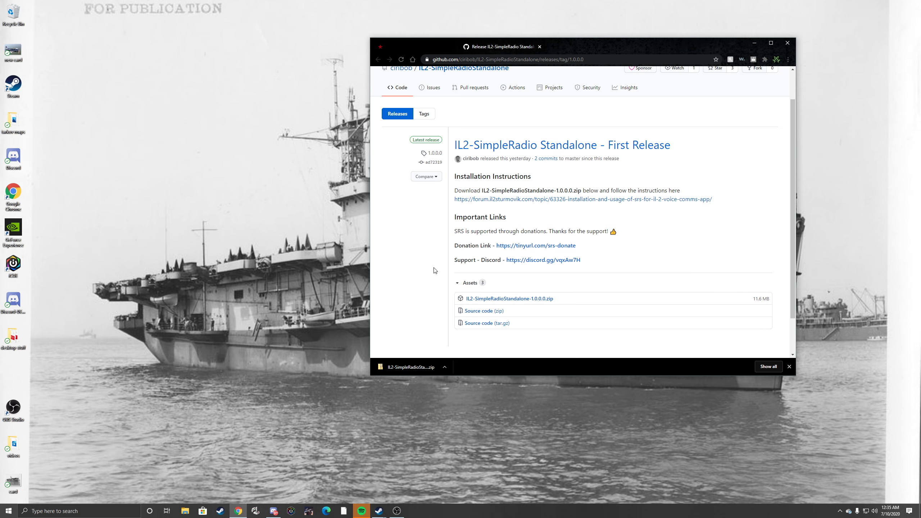
left_click(493, 299)
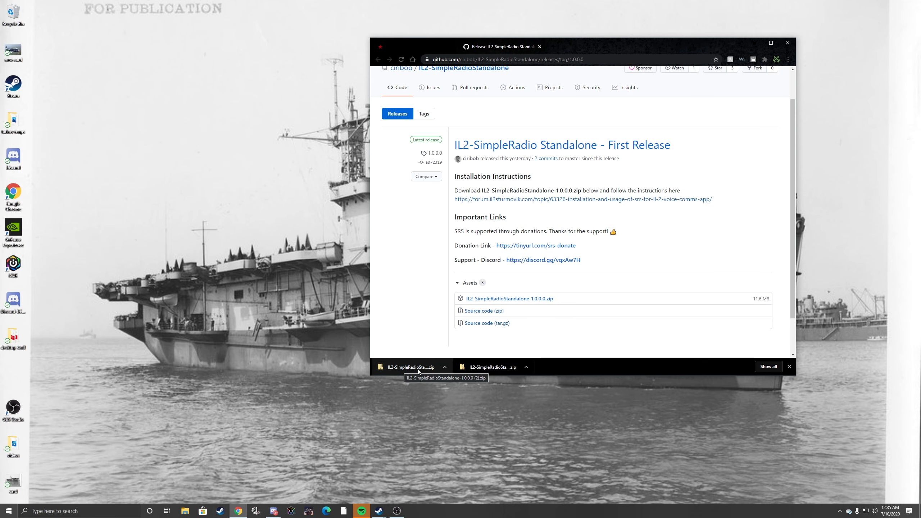
left_click_drag(604, 45, 694, 31)
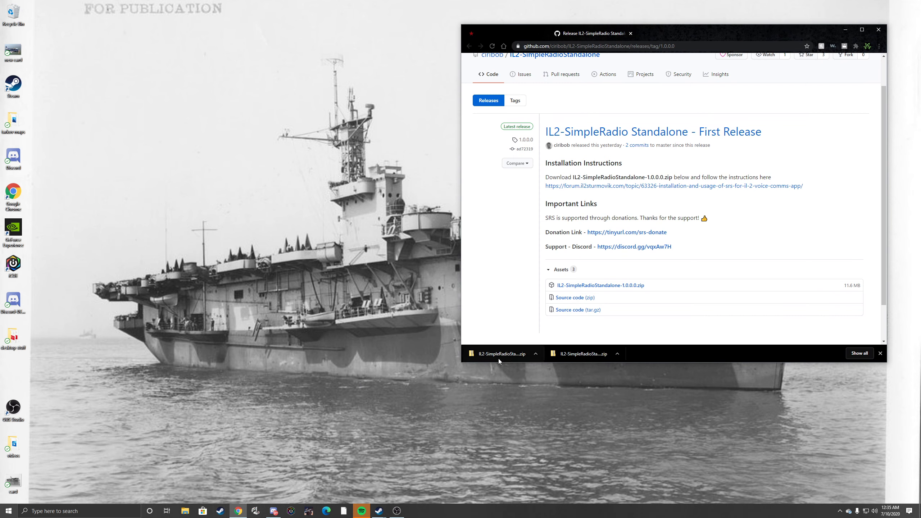
left_click_drag(498, 359, 269, 224)
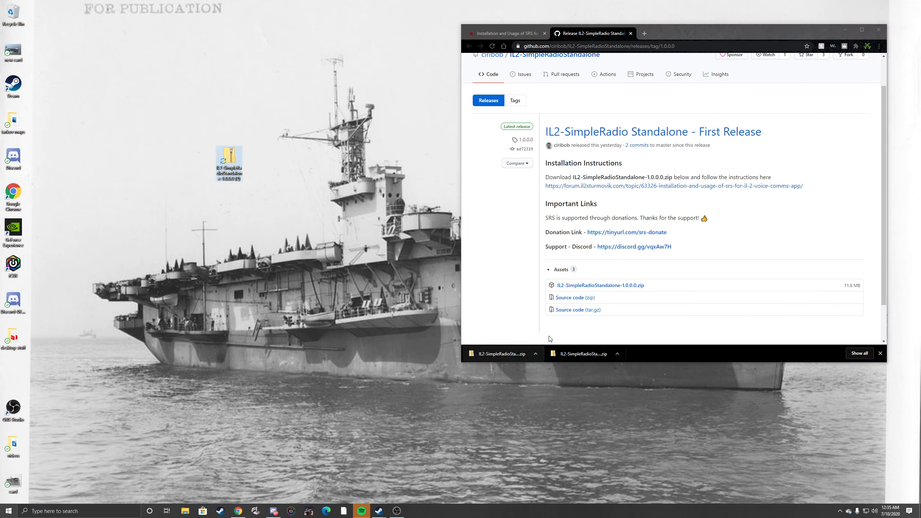
Step: Create a desktop folder named "simple radio il-2" and place it beside the downloaded archive
right_click(319, 267)
mouse_move(362, 379)
left_click(424, 377)
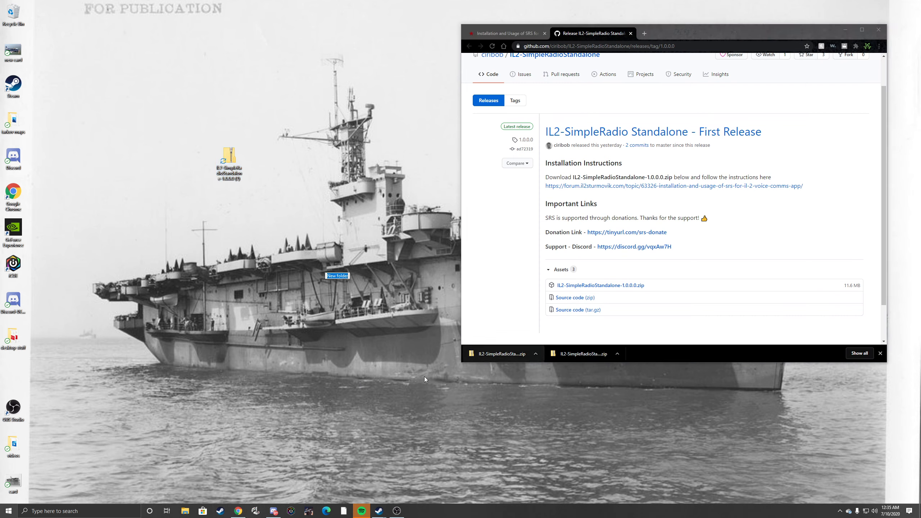
type("simple ")
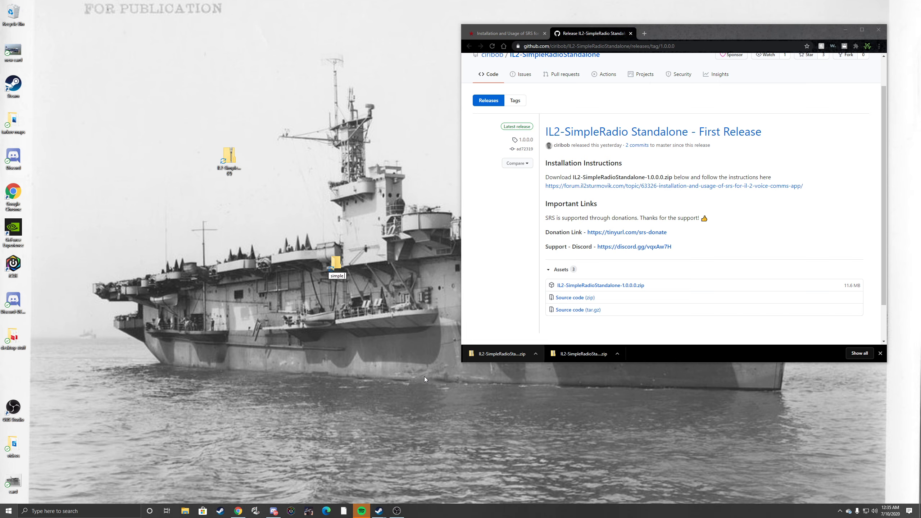
type("radio il-2")
key("Return")
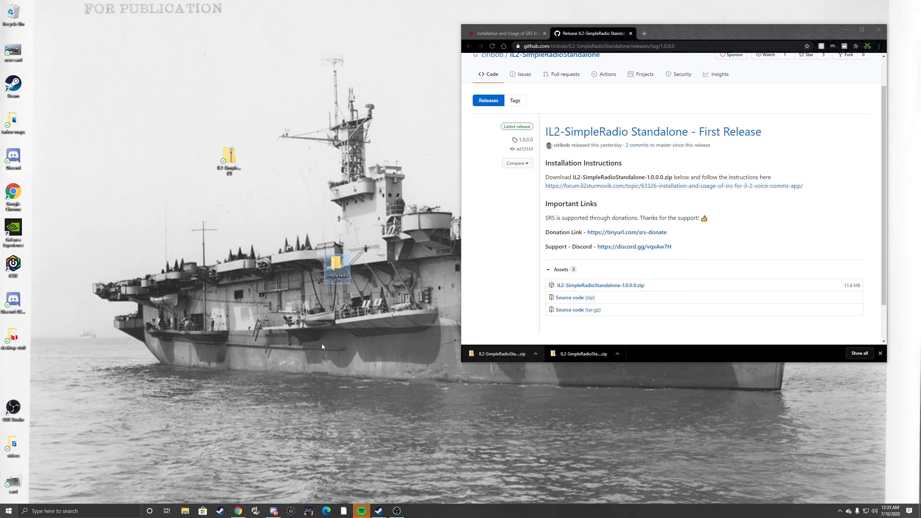
left_click_drag(322, 168, 322, 168)
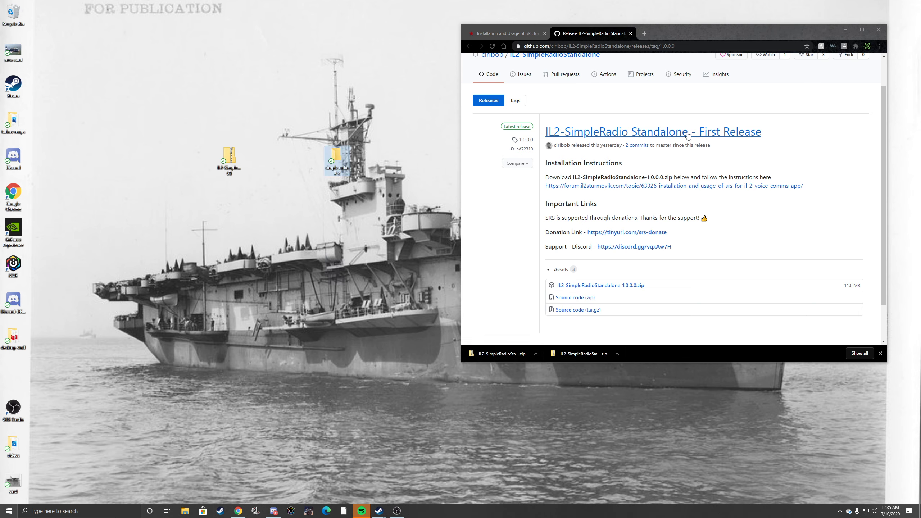
Step: Dismiss the browser's download list, close the GitHub release page and minimize the browser window
left_click(881, 353)
left_click(880, 354)
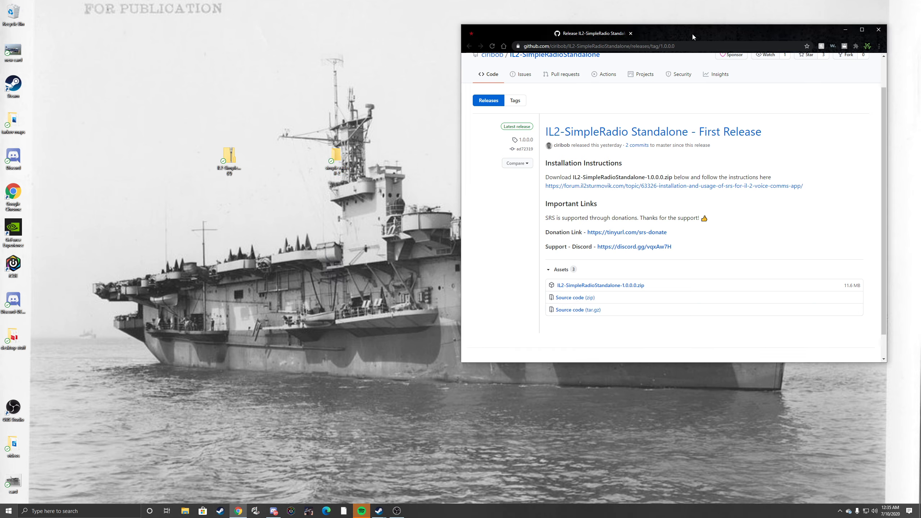
left_click(631, 33)
left_click(844, 31)
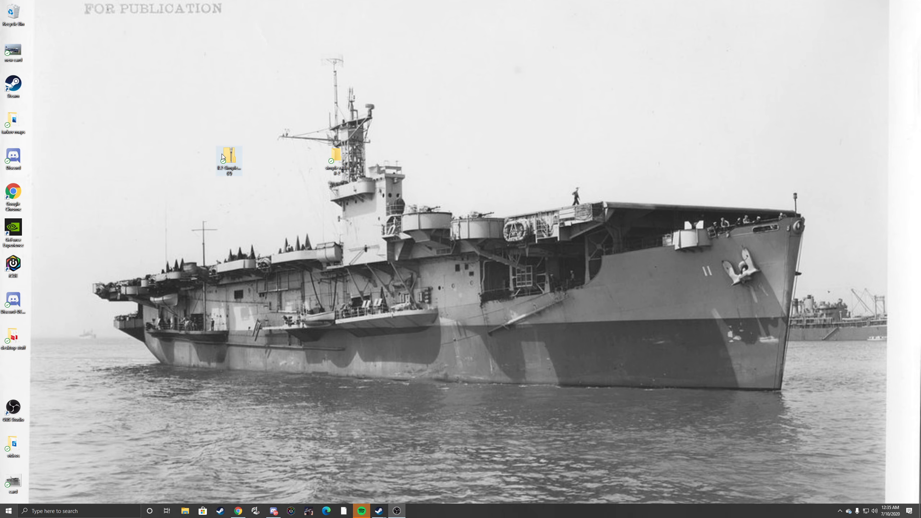
Step: Extract all contents of the SimpleRadio archive into the "simple radio il-2" folder, clearing both folder windows away when done
double_click(331, 155)
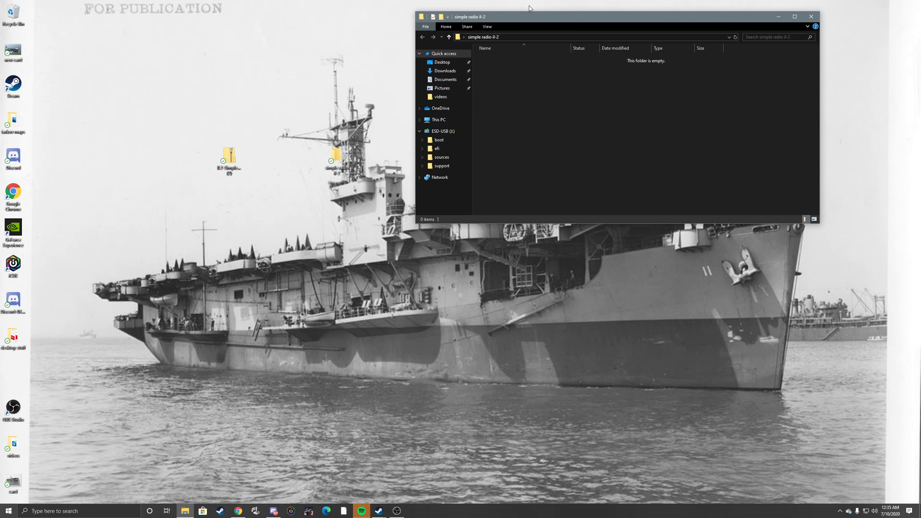
left_click_drag(527, 16, 612, 17)
double_click(228, 164)
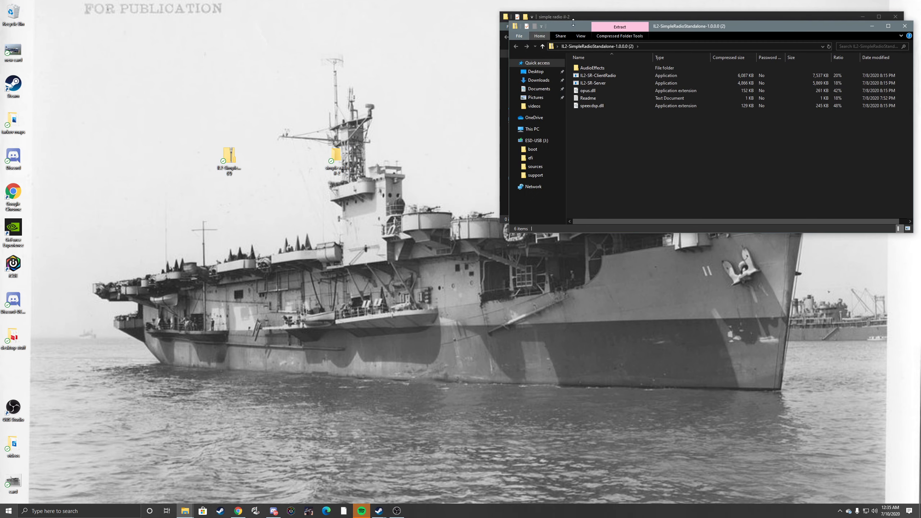
left_click_drag(665, 27, 636, 266)
left_click_drag(640, 373, 620, 116)
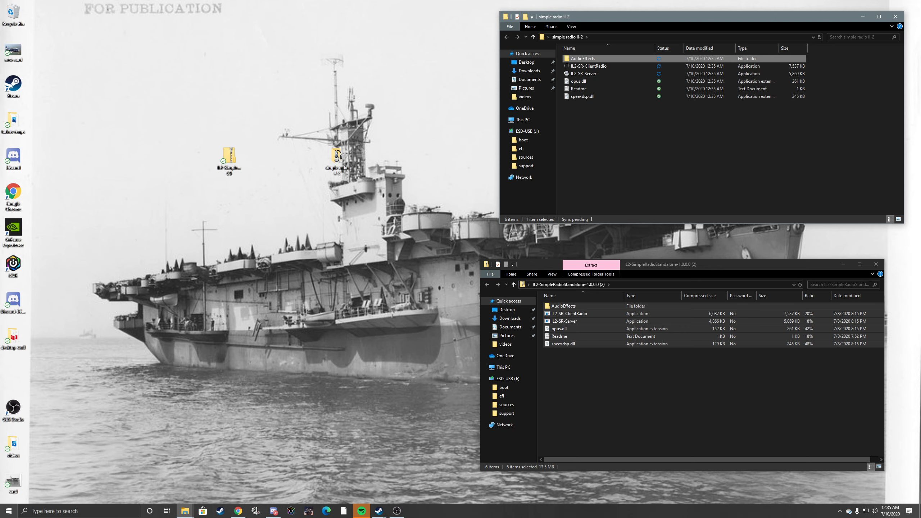
left_click(876, 264)
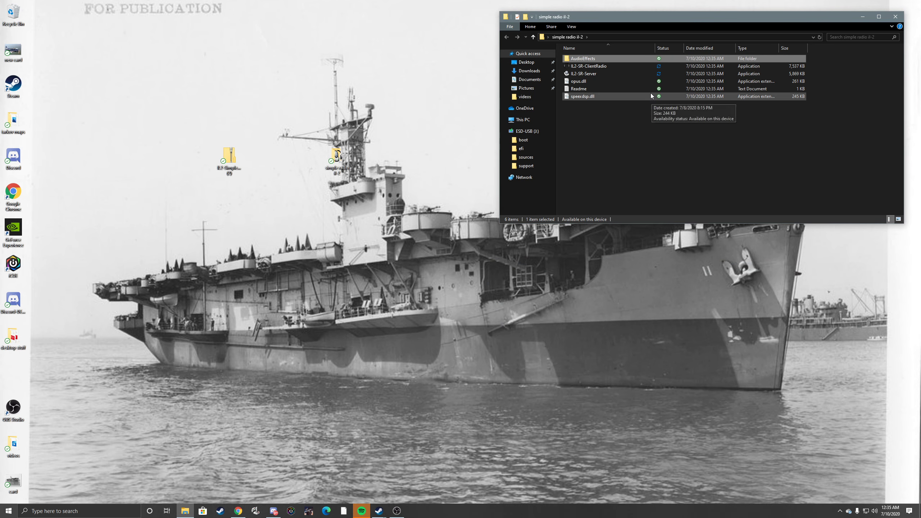
left_click(863, 17)
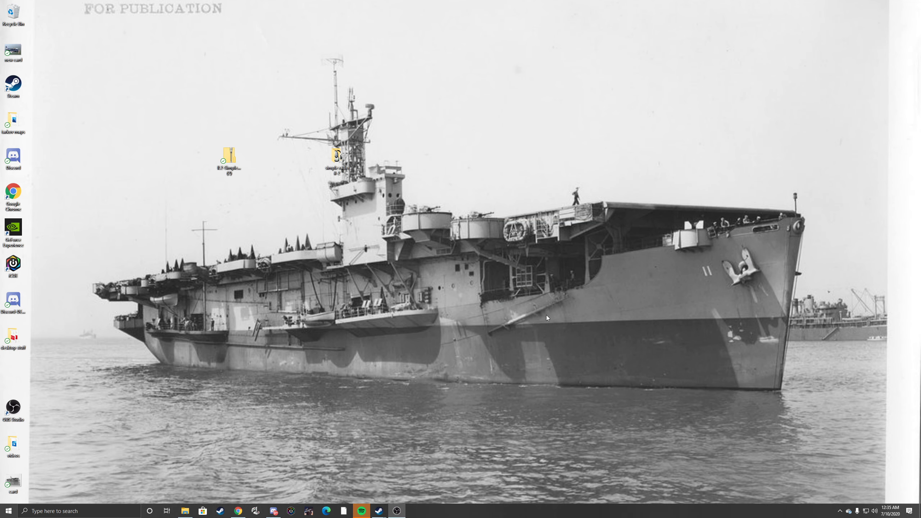
Step: Copy the telemetrydevice block with port 4322 from the "Setup for Clients" section of the forum guide
left_click(238, 511)
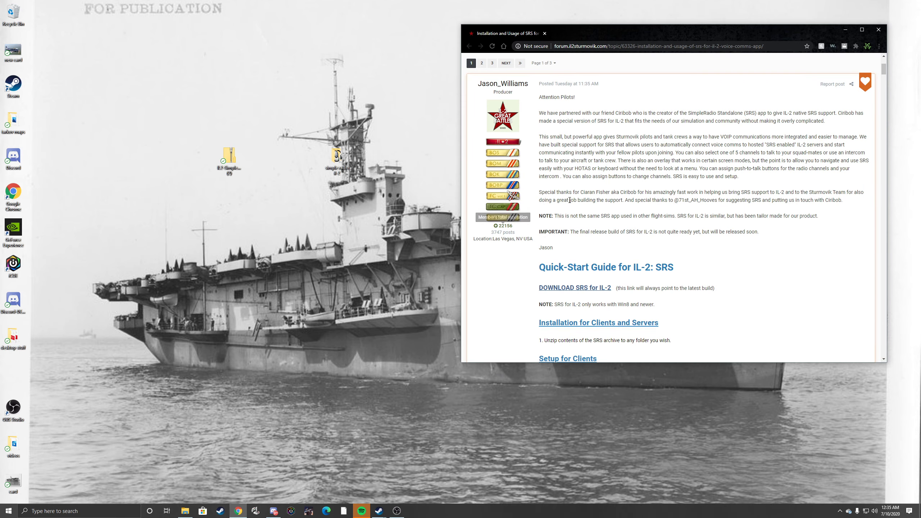
scroll(751, 230, "down", 1)
scroll(740, 225, "down", 4)
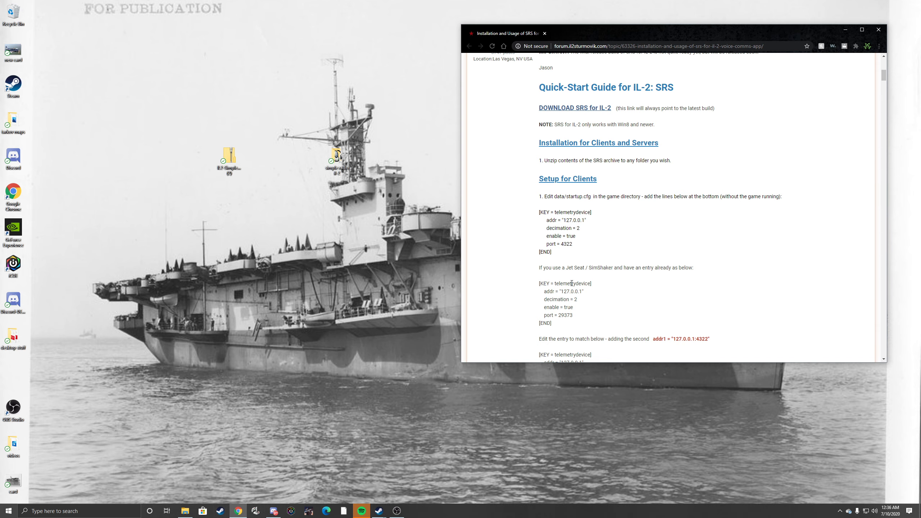
left_click_drag(553, 252, 540, 212)
right_click(558, 223)
left_click(566, 229)
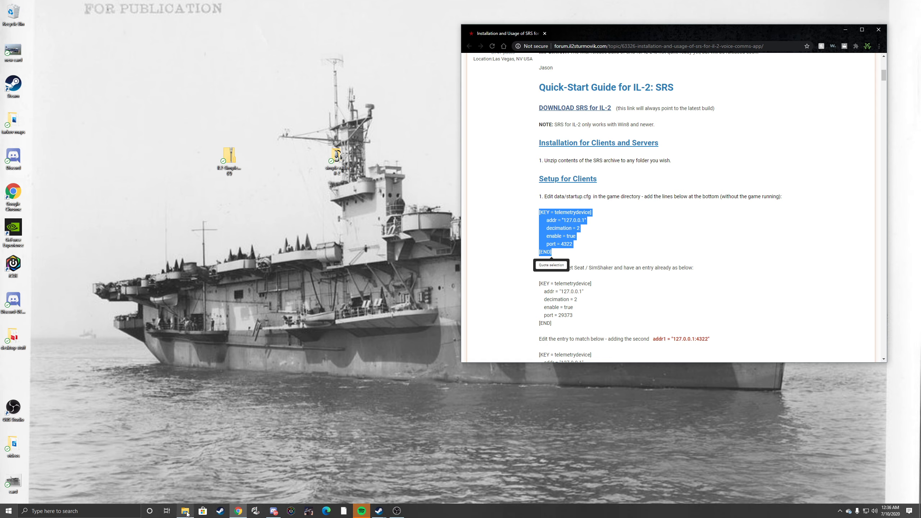
Step: Open the "IL-2 Sturmovik Battle of Stalingrad" folder under SteamLibrary\steamapps\common on drive W: in a new File Explorer window
middle_click(188, 514)
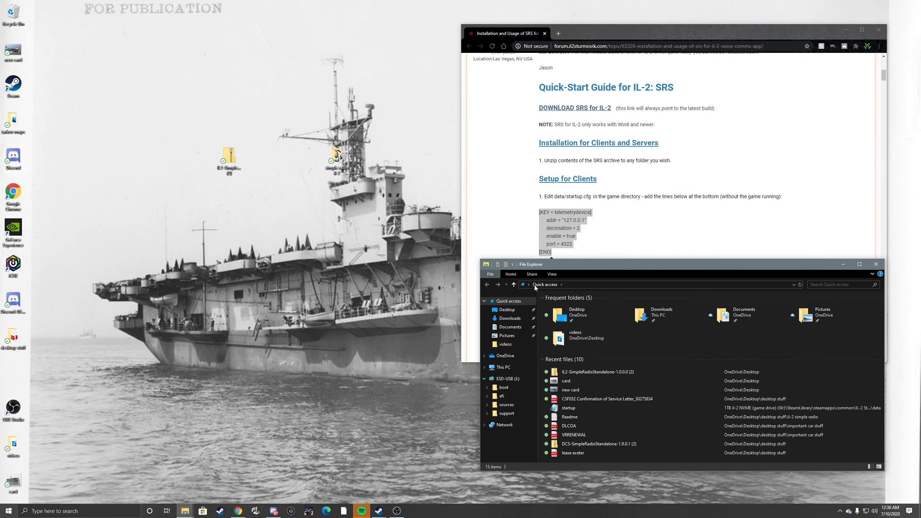
left_click_drag(567, 269, 394, 159)
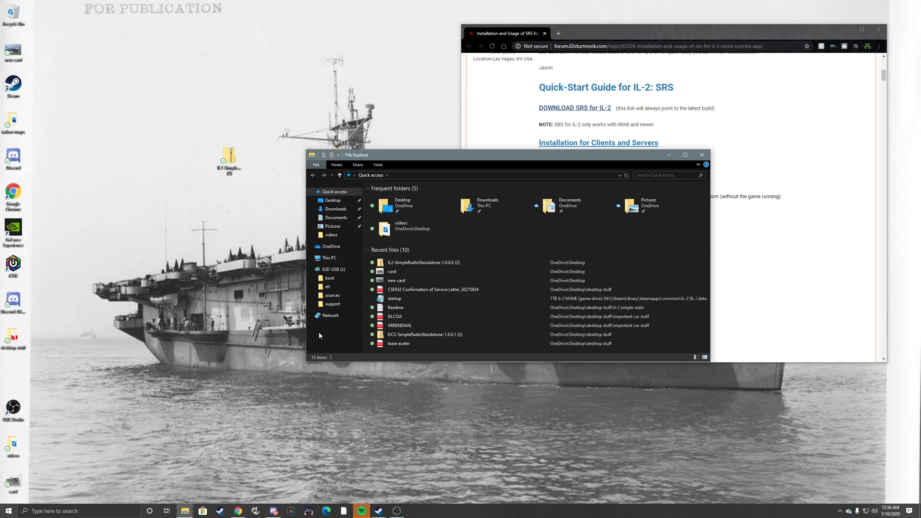
left_click(330, 257)
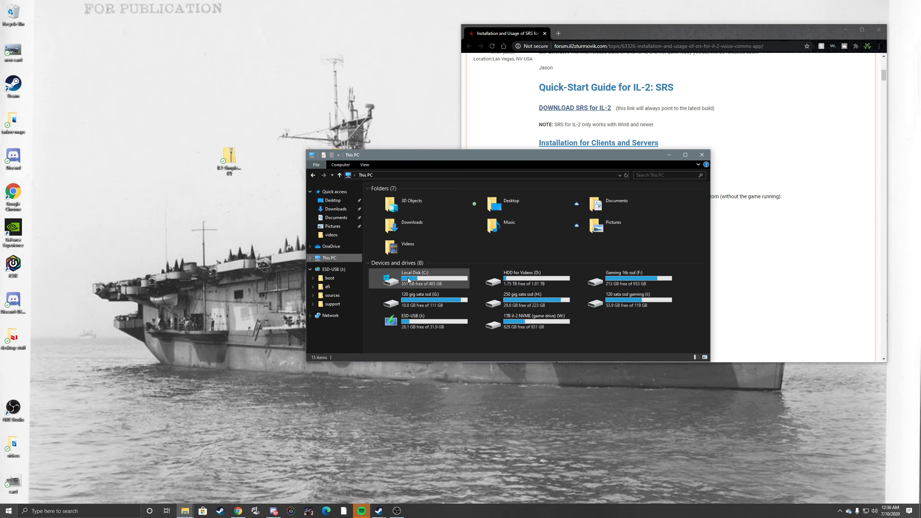
double_click(533, 321)
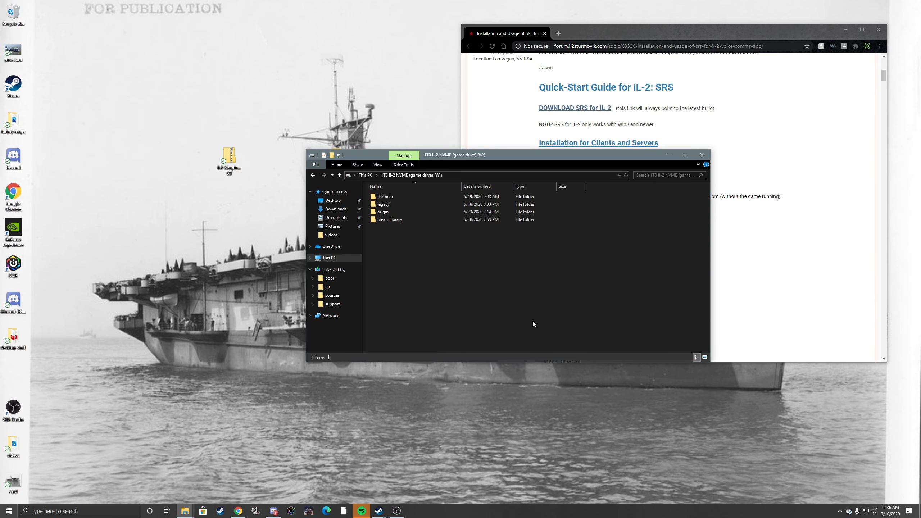
double_click(388, 220)
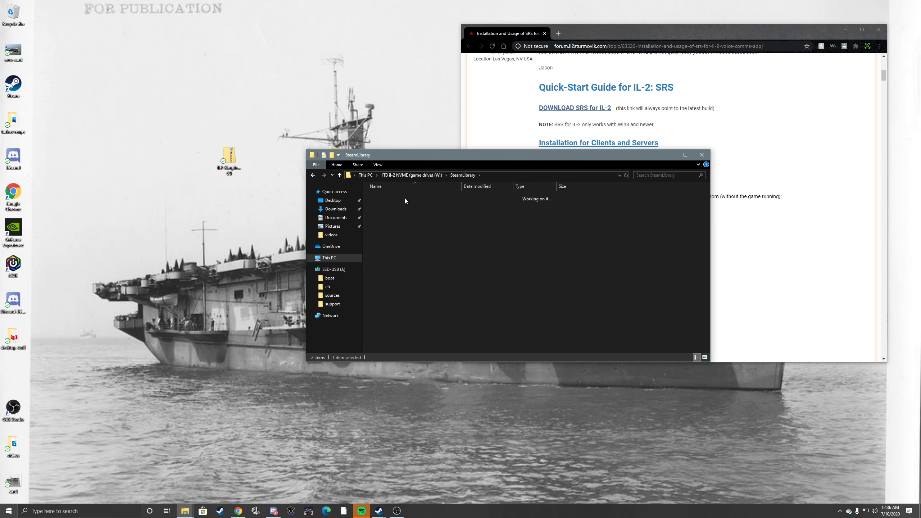
double_click(405, 199)
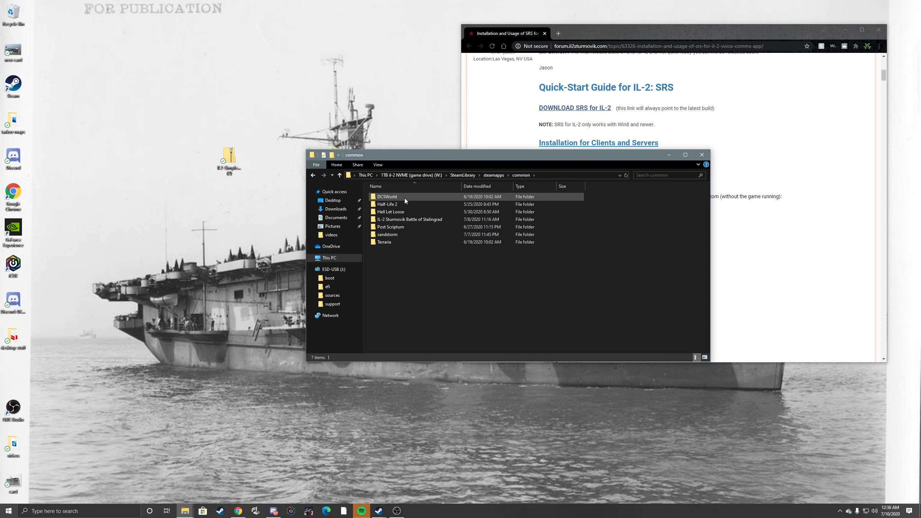
double_click(390, 220)
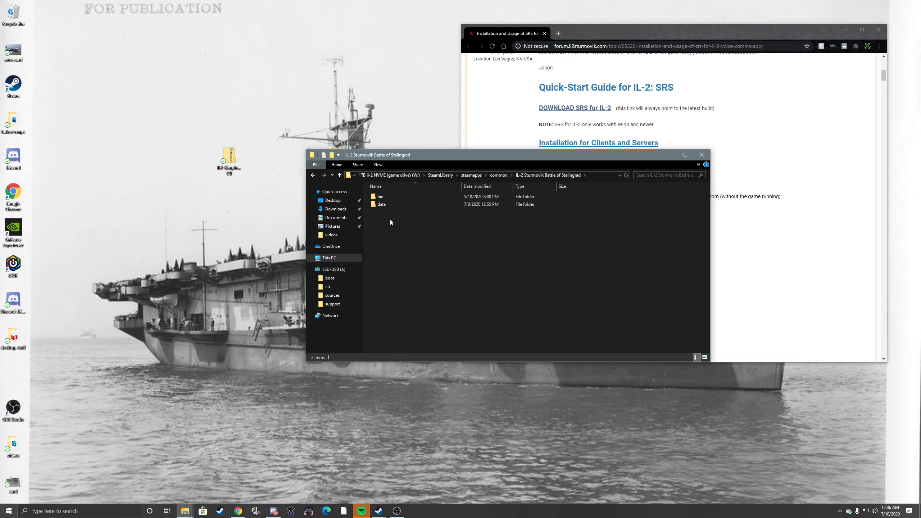
Step: Look through the files in the game's bin\game folder and return to the bin folder
double_click(383, 199)
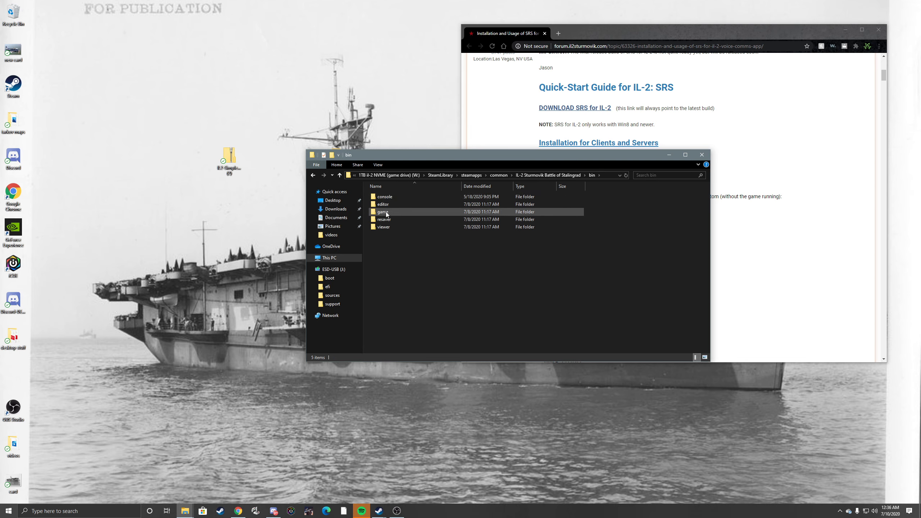
double_click(387, 214)
scroll(467, 294, "down", 5)
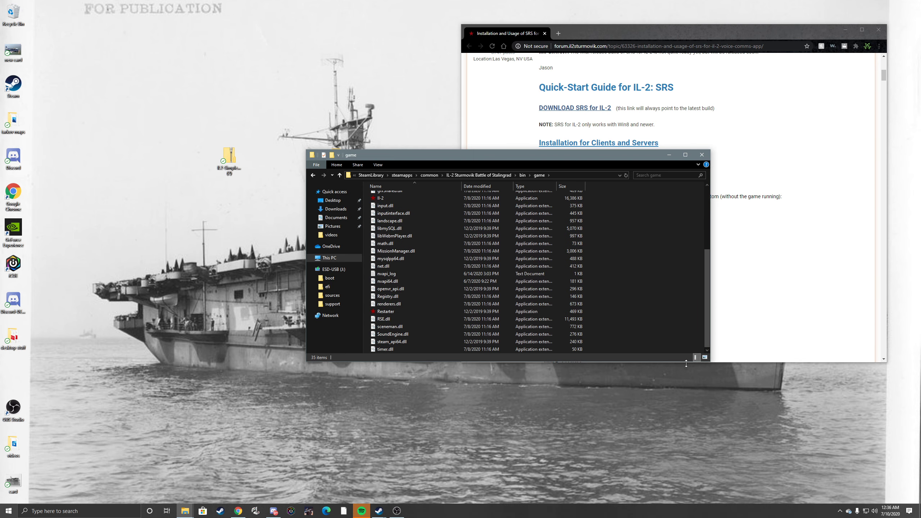
left_click_drag(709, 360, 709, 442)
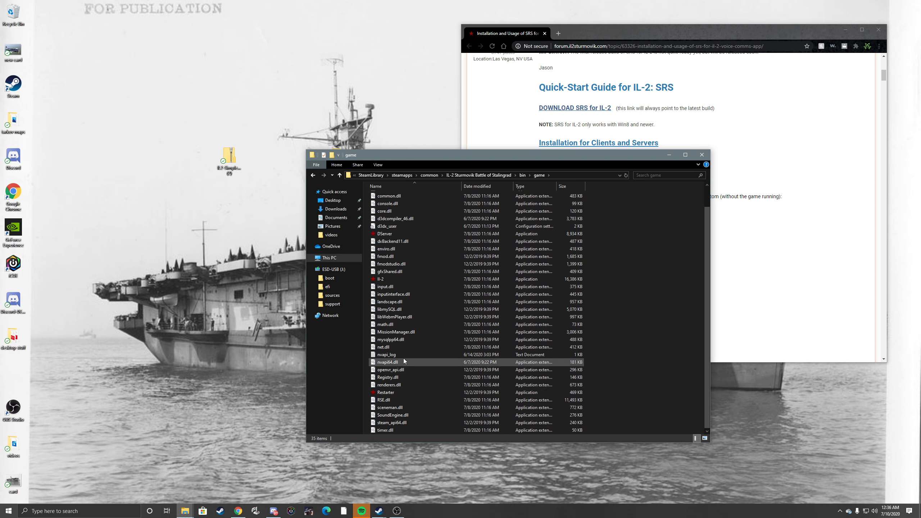
scroll(404, 333, "up", 1)
scroll(404, 333, "down", 1)
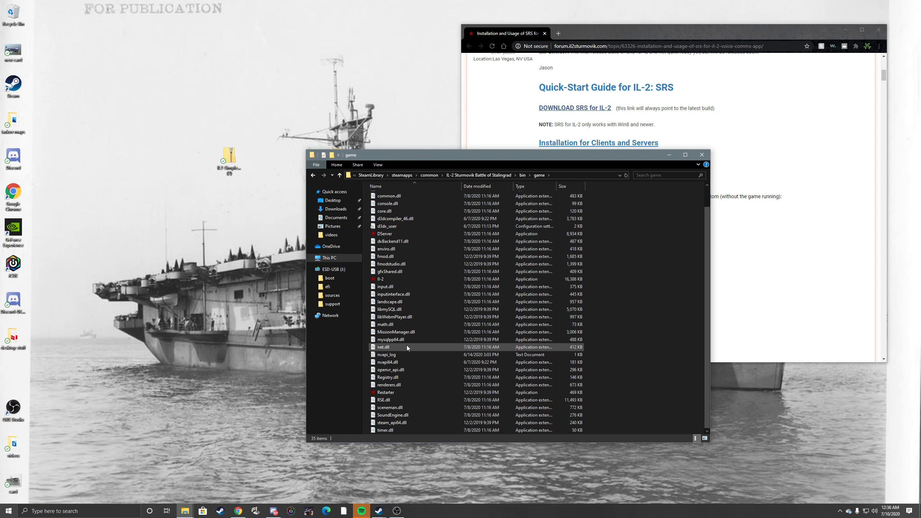
scroll(397, 271, "up", 1)
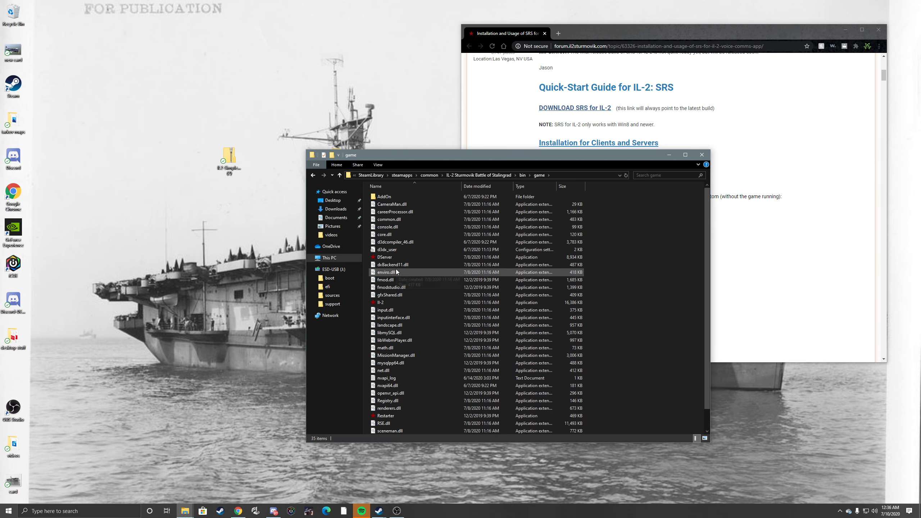
scroll(396, 269, "down", 1)
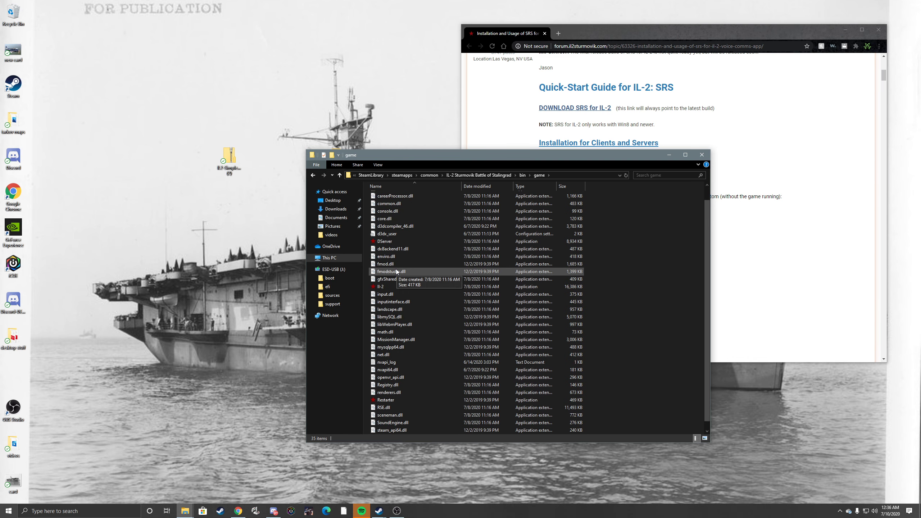
left_click(313, 175)
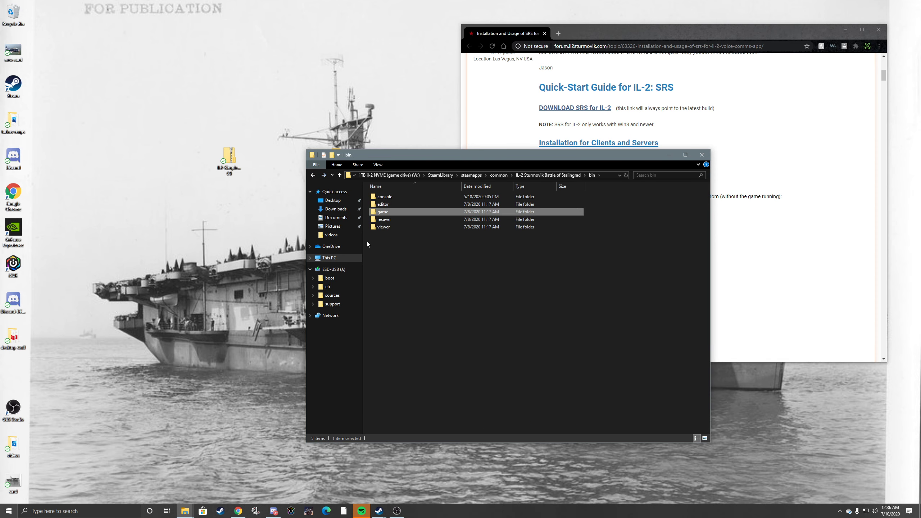
Step: Open the startup configuration file from the game's data folder and go to the end of its contents
left_click(313, 176)
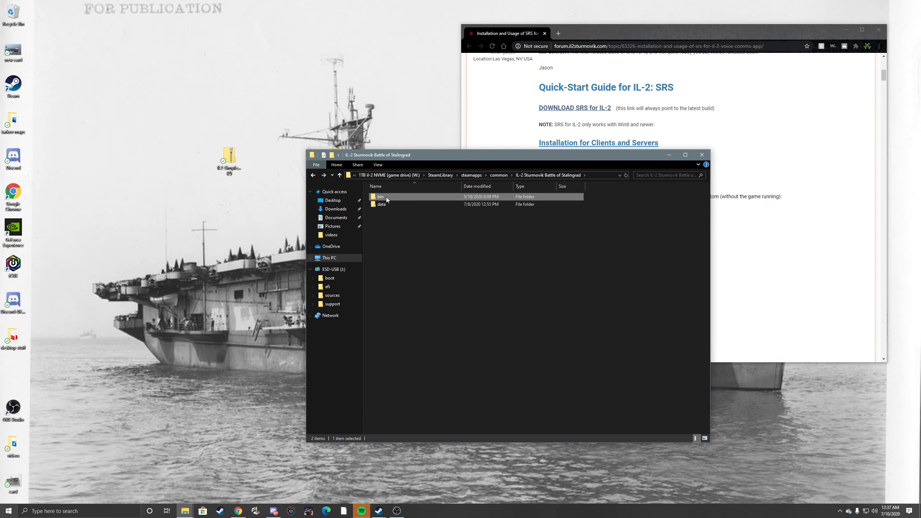
double_click(389, 205)
scroll(437, 379, "down", 18)
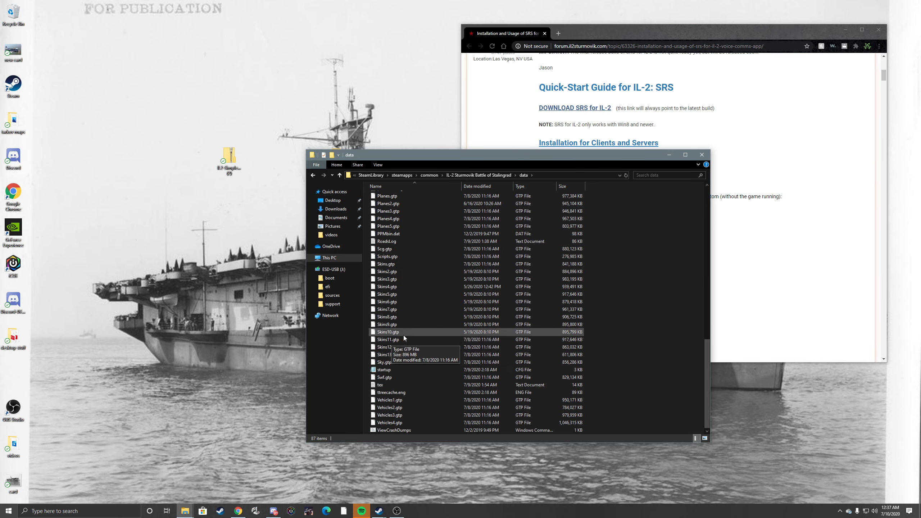
double_click(396, 370)
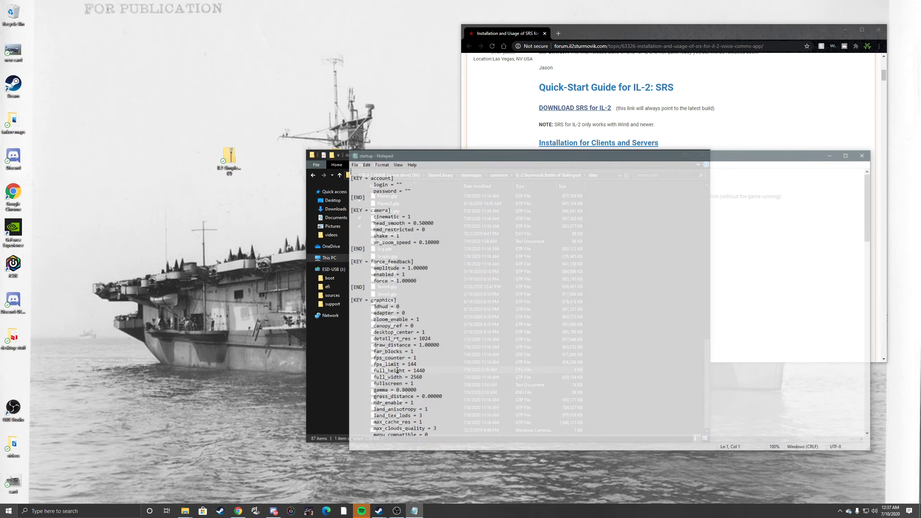
left_click_drag(760, 150, 610, 112)
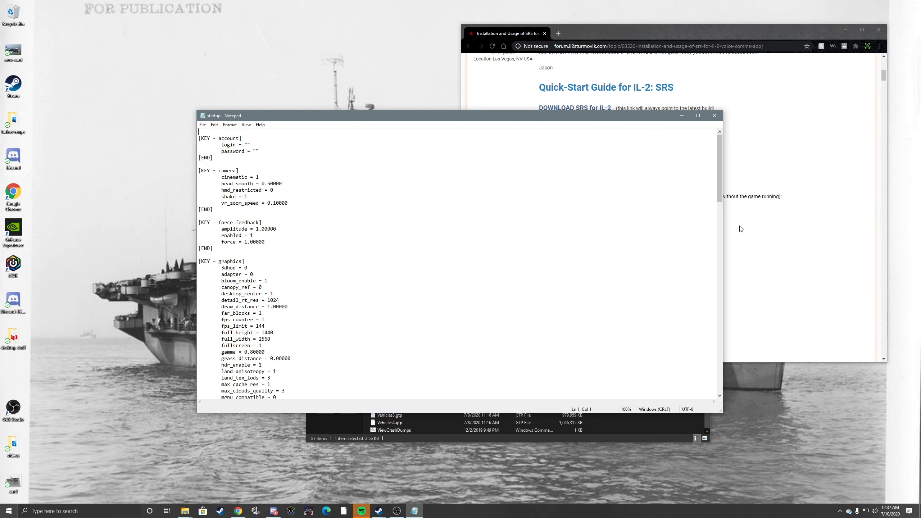
left_click_drag(722, 175, 703, 369)
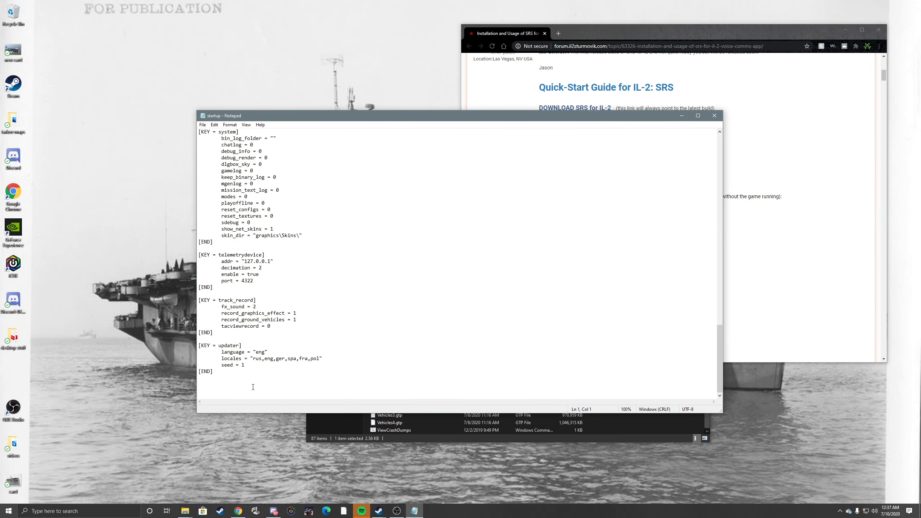
Step: Paste the copied telemetrydevice block with port 4322 below the updater section at the end of the startup file
left_click(262, 388)
left_click_drag(591, 116, 446, 126)
left_click_drag(630, 33, 632, 32)
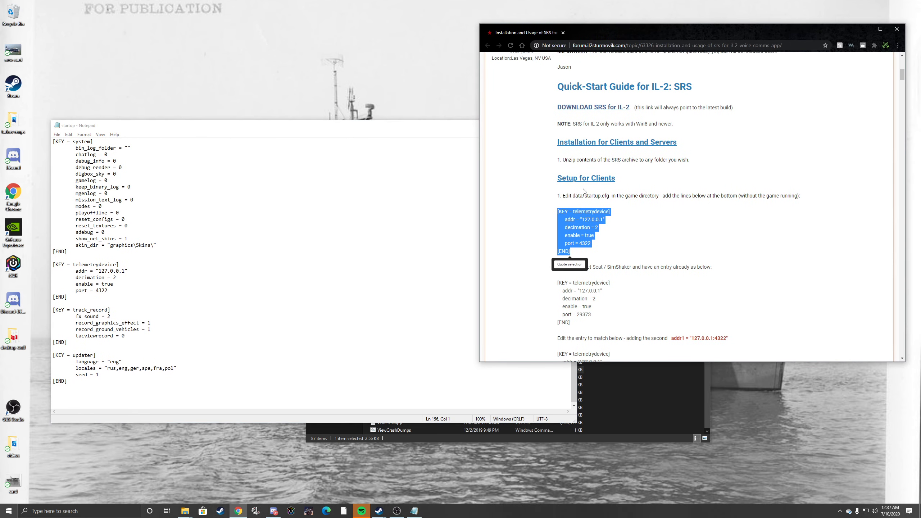
left_click_drag(221, 126, 287, 85)
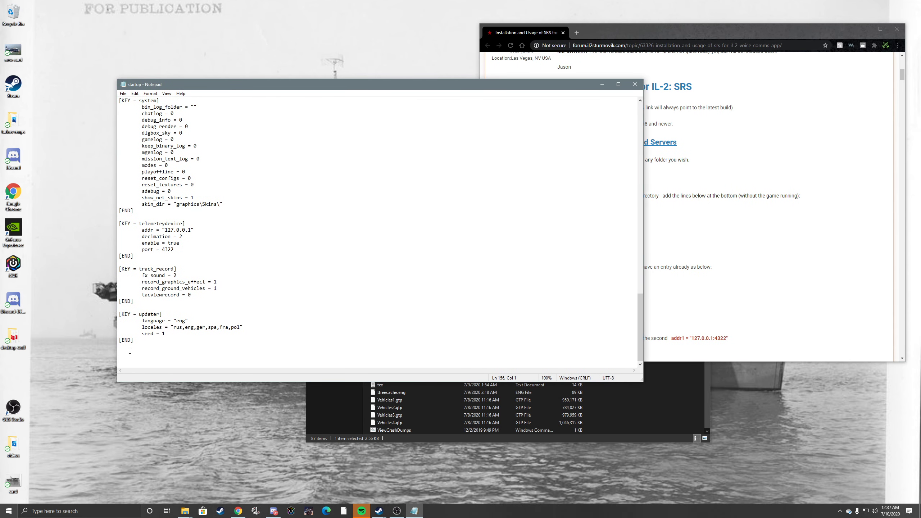
type("[KEY = telemetrydevice]        addr = \"127.0.0.1\"        decimation = 2        enable = true        port = 4322  [END]")
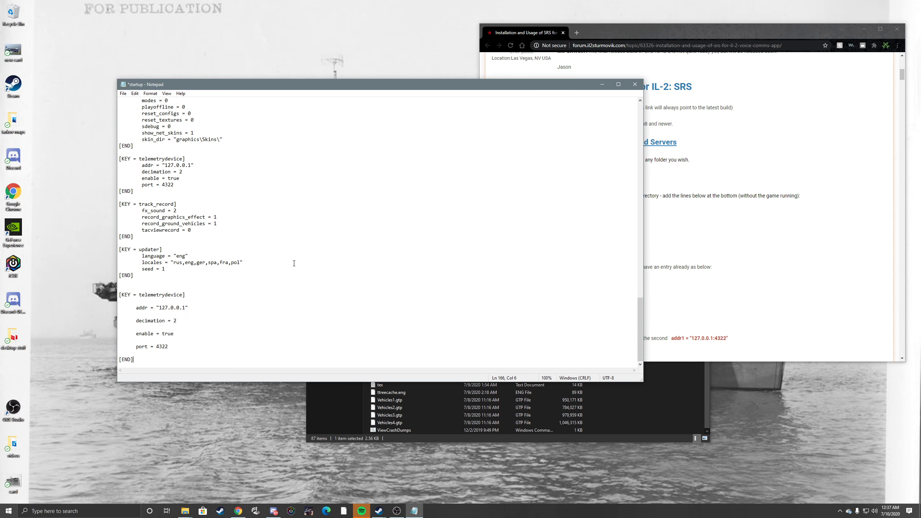
Step: Undo the paste of the telemetrydevice block at the end of the startup file
left_click(123, 93)
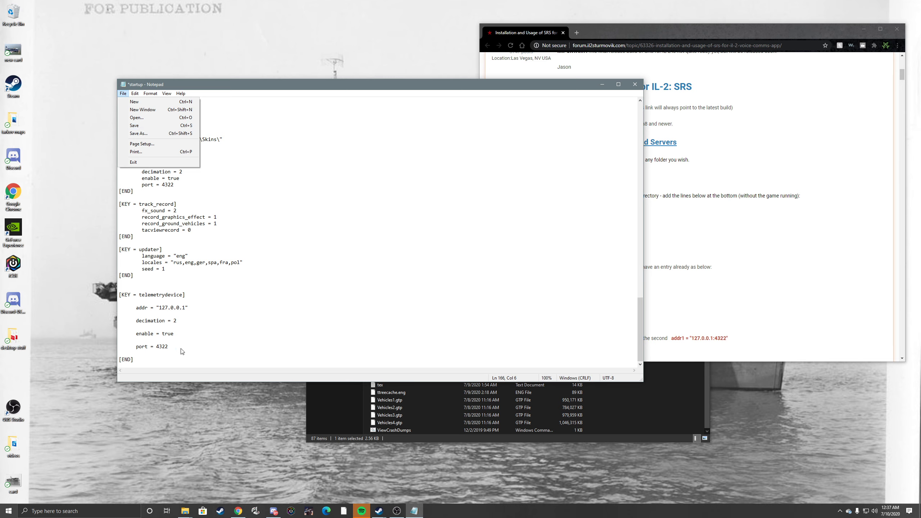
left_click(165, 360)
key("ctrl+z")
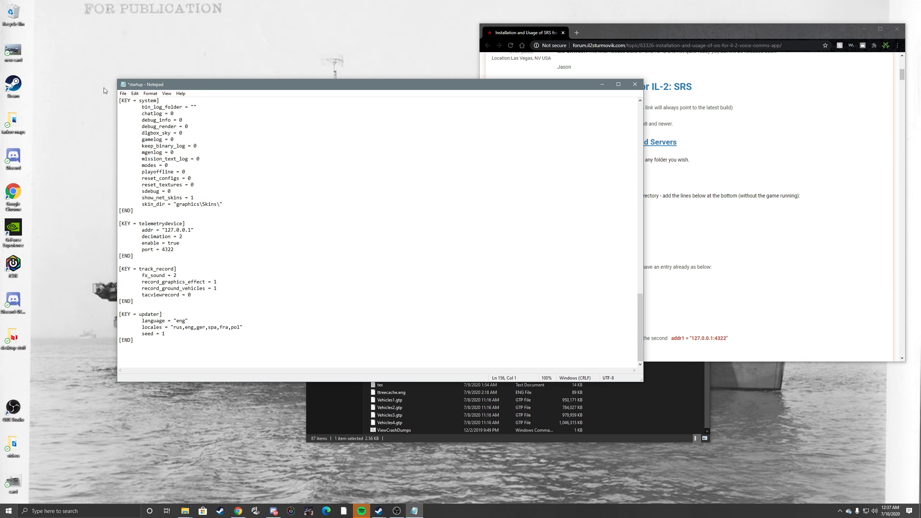
Step: Save and close the startup file, and close the game's data folder window
left_click(123, 94)
left_click(135, 126)
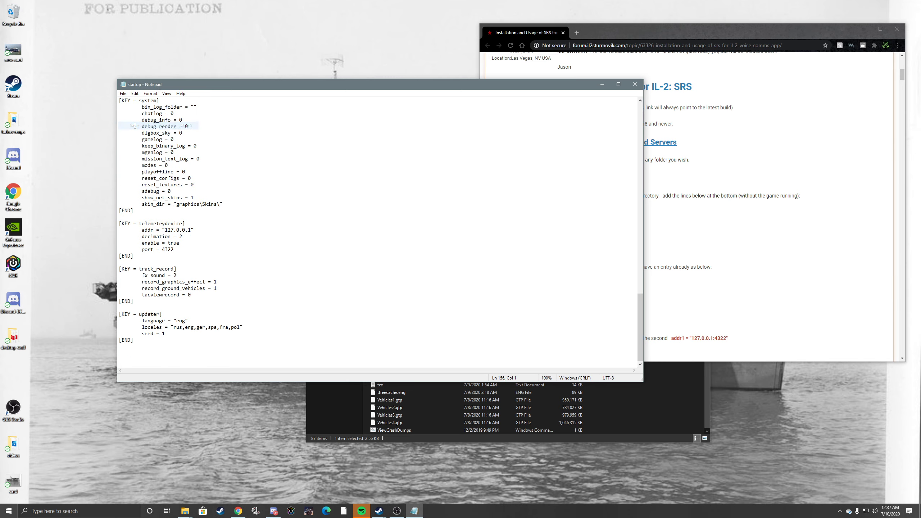
left_click(636, 85)
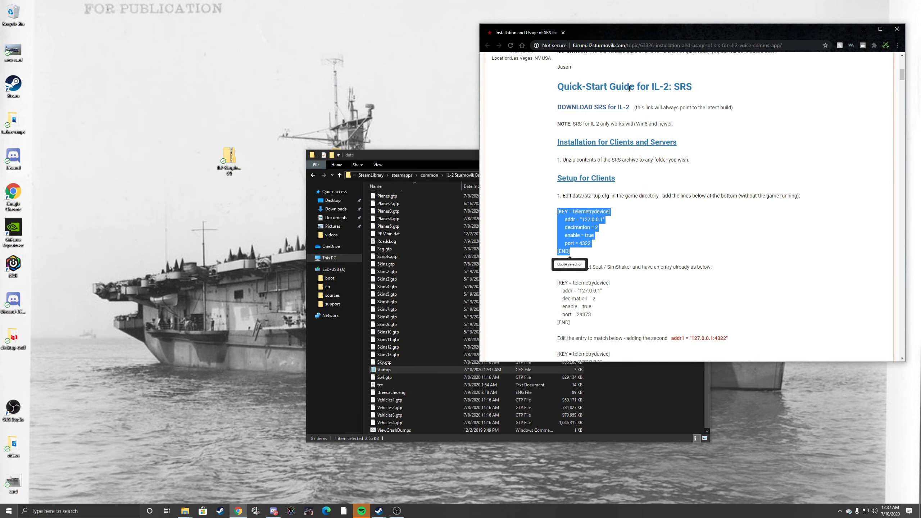
left_click(428, 156)
left_click(703, 156)
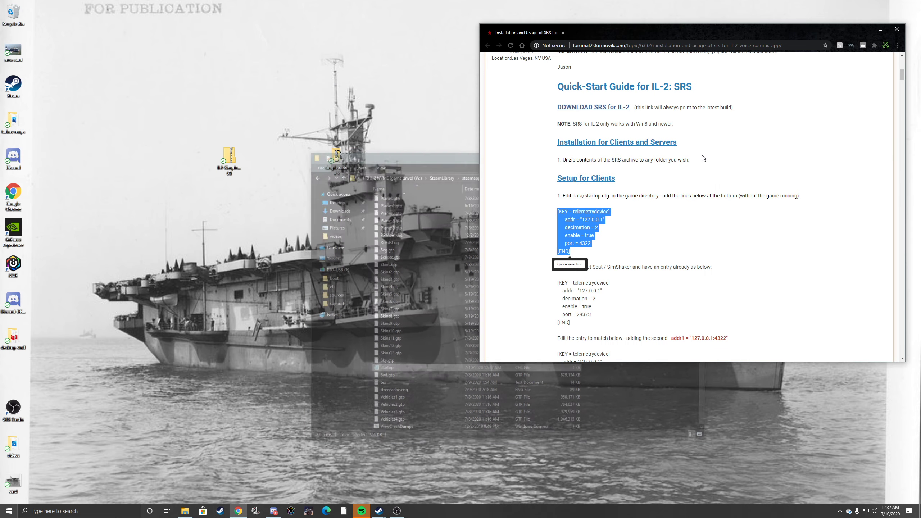
Step: Look through the rest of the forum guide for the client setup, client settings and server instructions, and close the browser
scroll(707, 236, "down", 15)
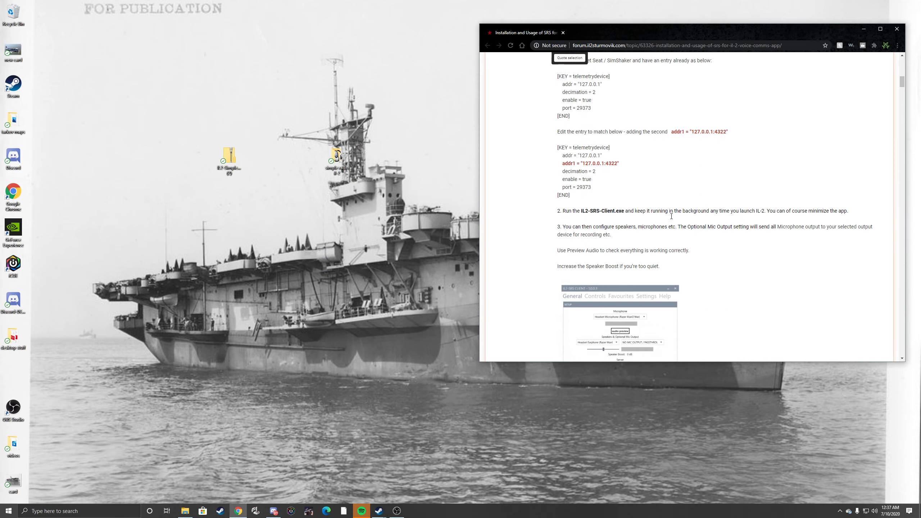
scroll(706, 236, "down", 15)
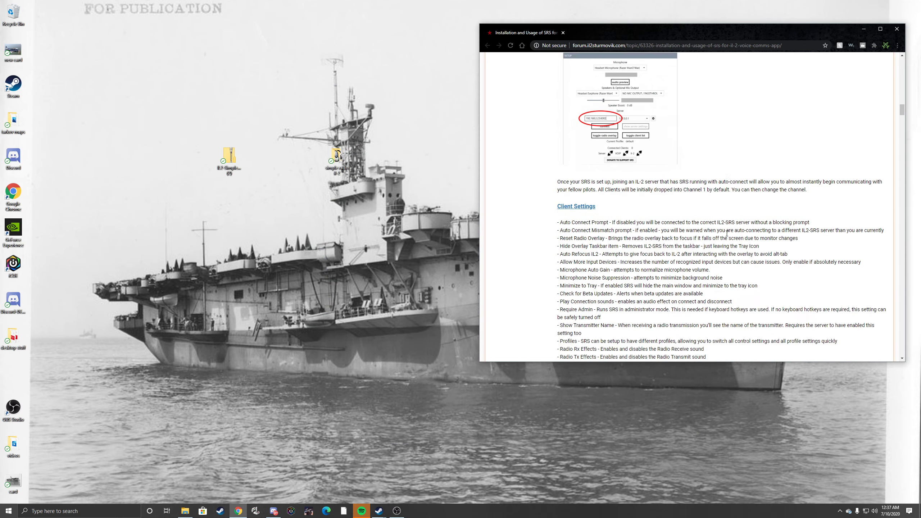
scroll(746, 234, "down", 10)
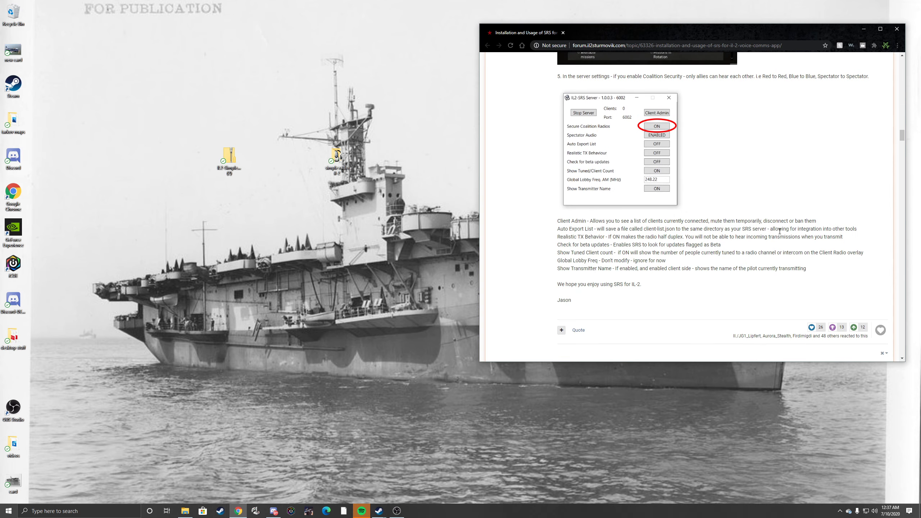
scroll(781, 232, "up", 14)
scroll(783, 235, "up", 12)
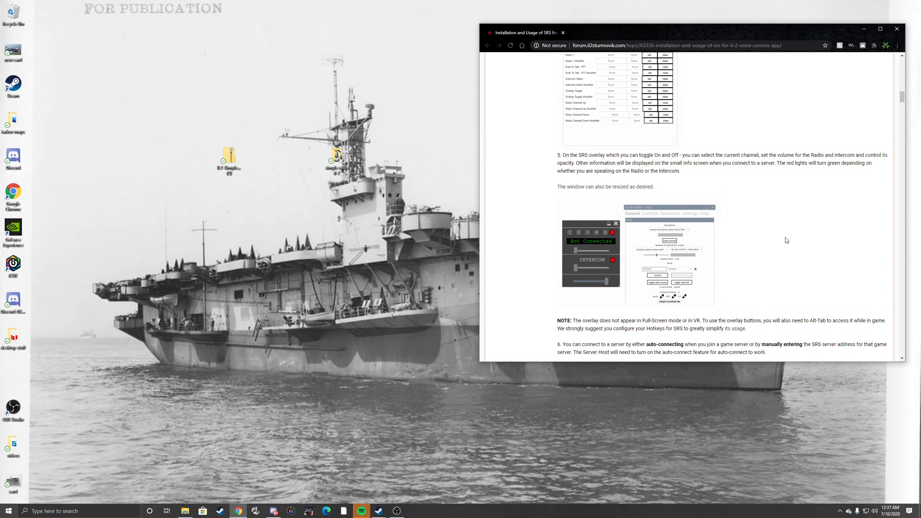
scroll(761, 237, "up", 4)
scroll(750, 243, "down", 4)
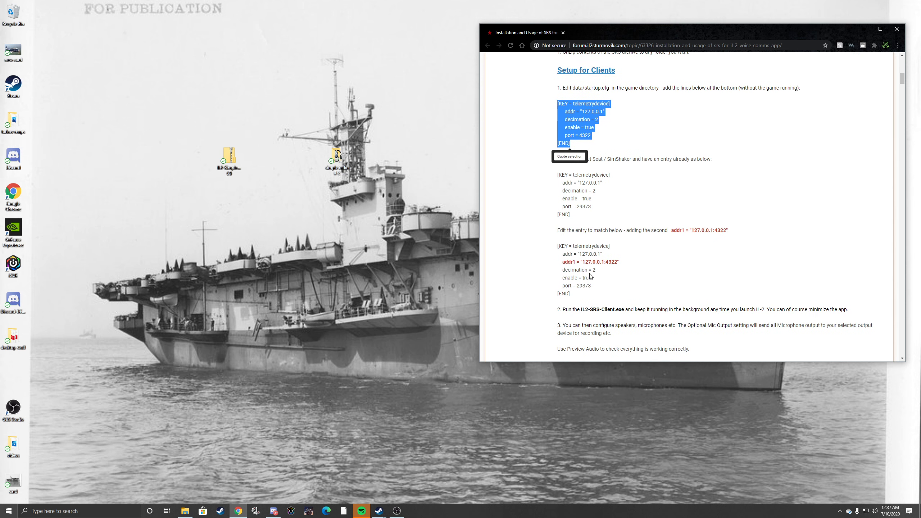
left_click(551, 168)
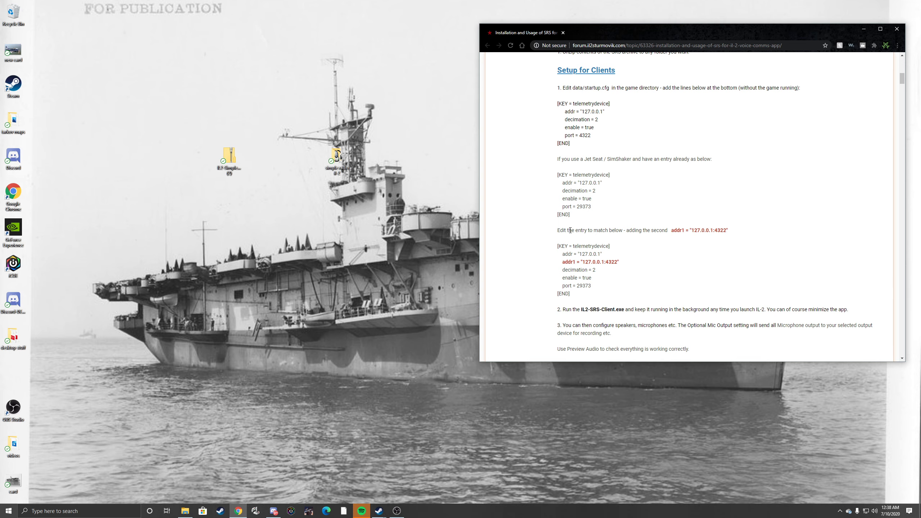
left_click(897, 29)
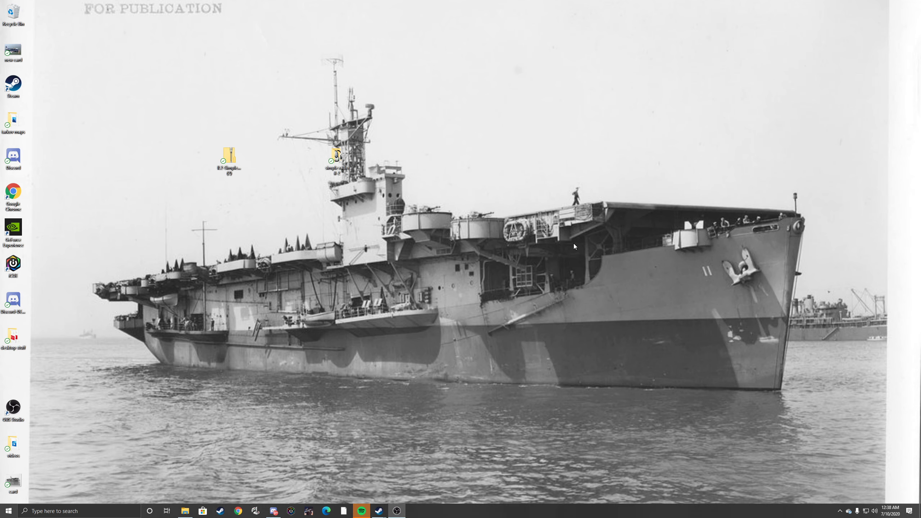
Step: Launch IL2-SR-ClientRadio from the "simple radio il-2" desktop folder and allow it through Windows Defender Firewall
double_click(337, 157)
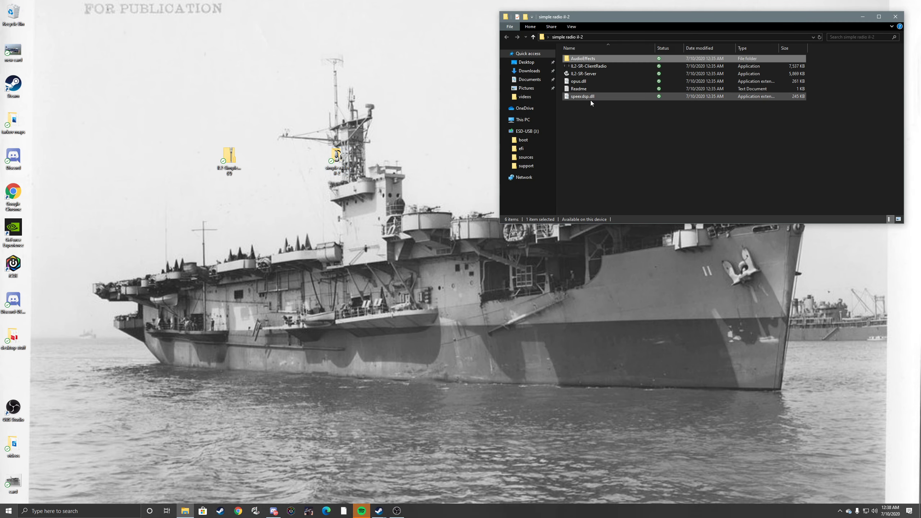
double_click(586, 67)
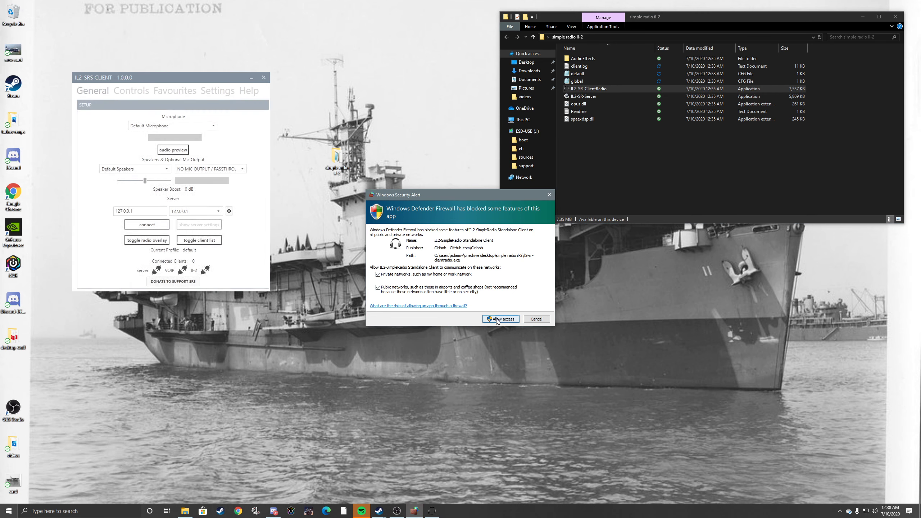
left_click(501, 319)
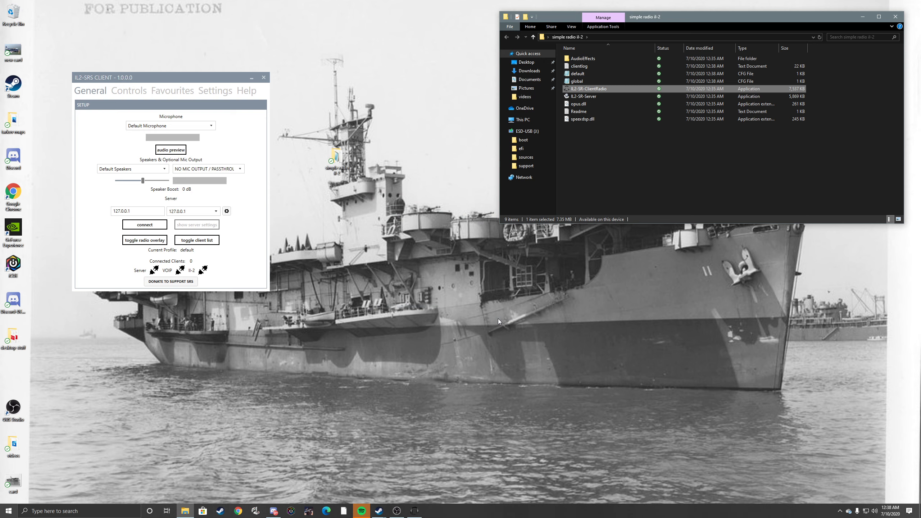
Step: Toggle the Auto Connect Prompt and adjust the radio and intercom audio channel balance in the SRS client settings
left_click(214, 91)
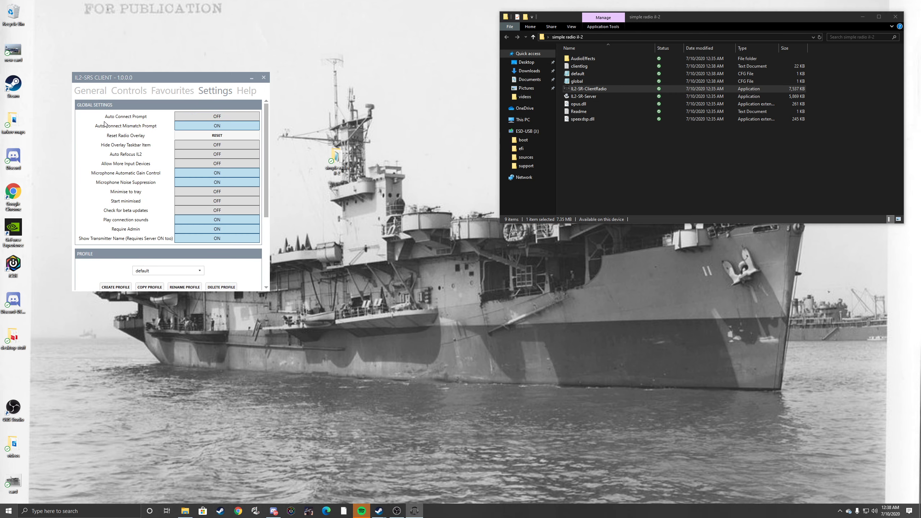
left_click(223, 118)
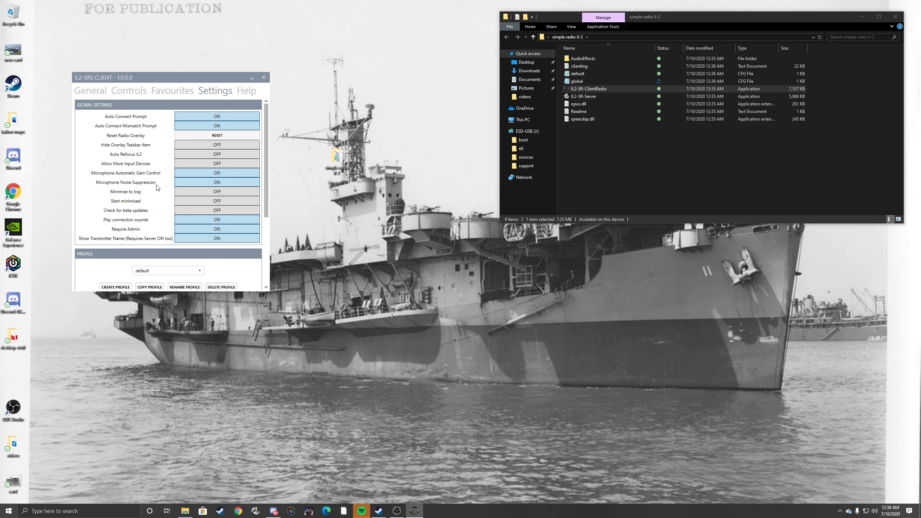
scroll(157, 187, "down", 5)
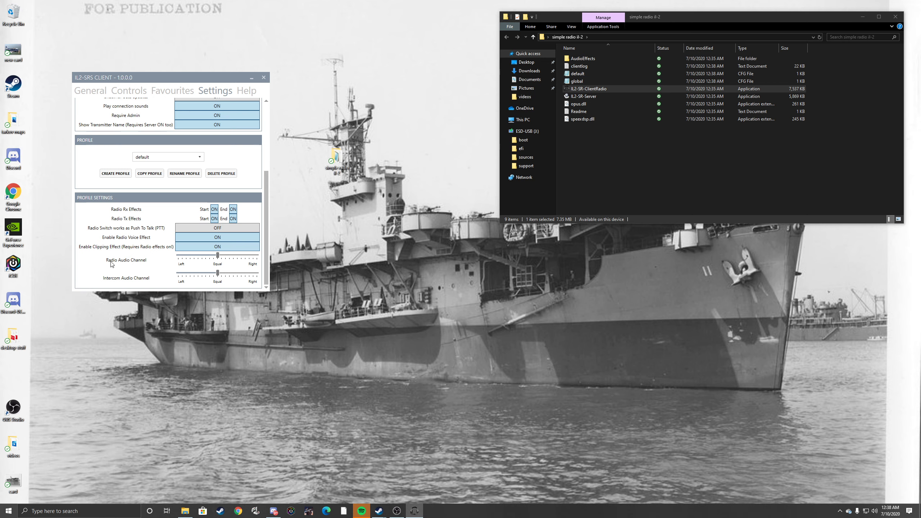
mouse_move(218, 256)
left_mouse_down()
mouse_move(249, 258)
mouse_move(205, 257)
mouse_move(218, 257)
left_mouse_up()
left_click_drag(219, 274, 170, 277)
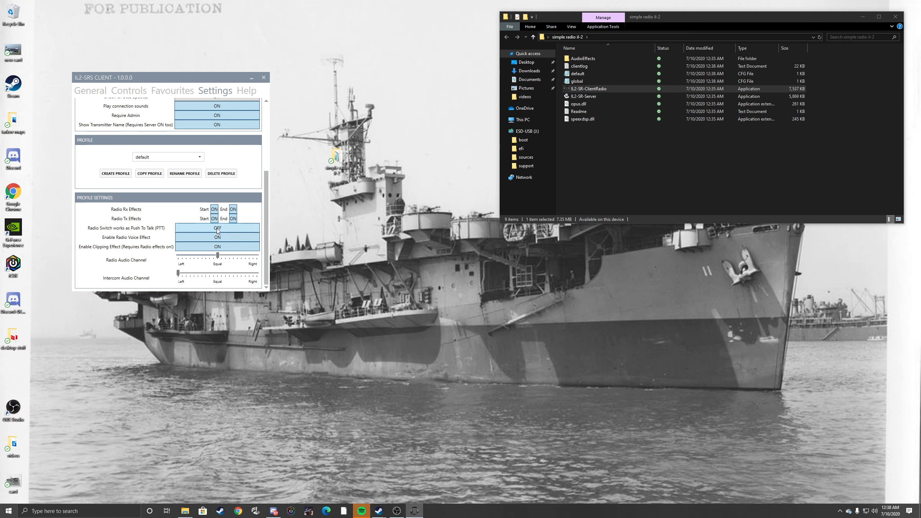
Step: Bind Radio 1 to button 17, Radio Channel Up to 18 and Radio Channel Down to 19 on the RIGHT VPC Stick WarBRD
left_click(137, 94)
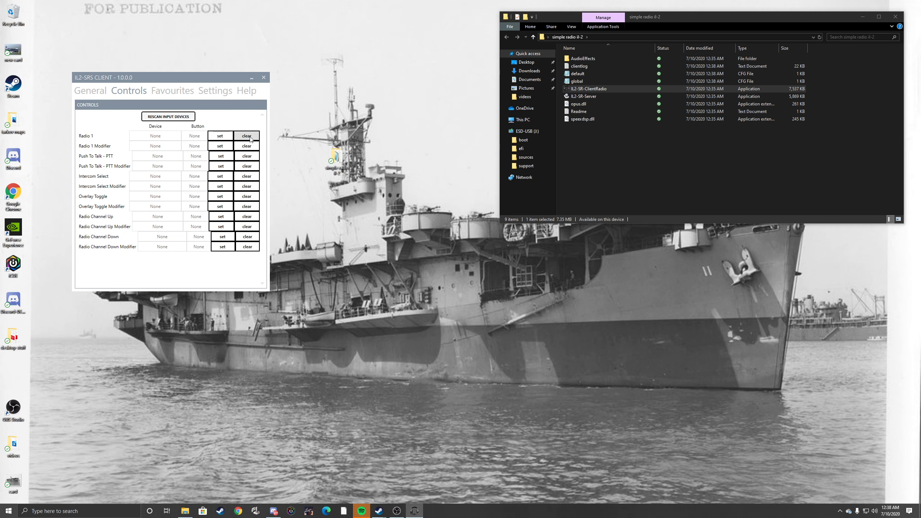
left_click(220, 136)
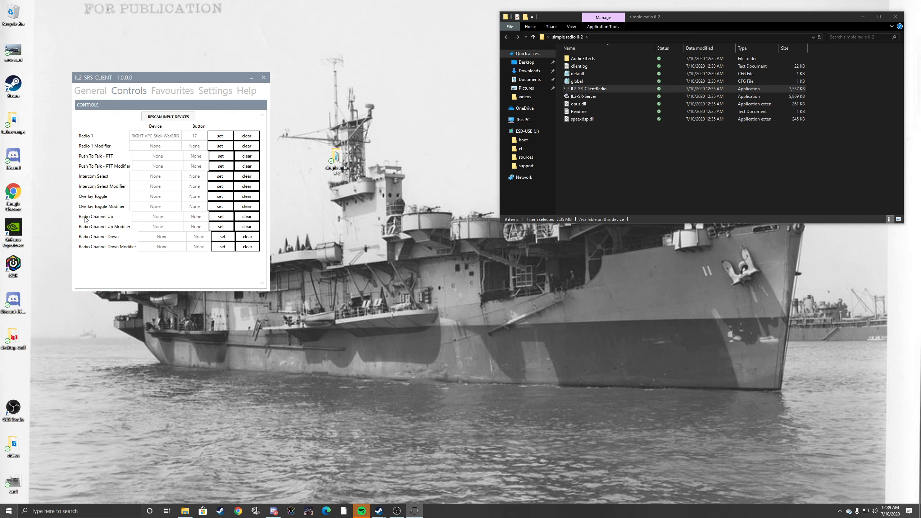
left_click(221, 220)
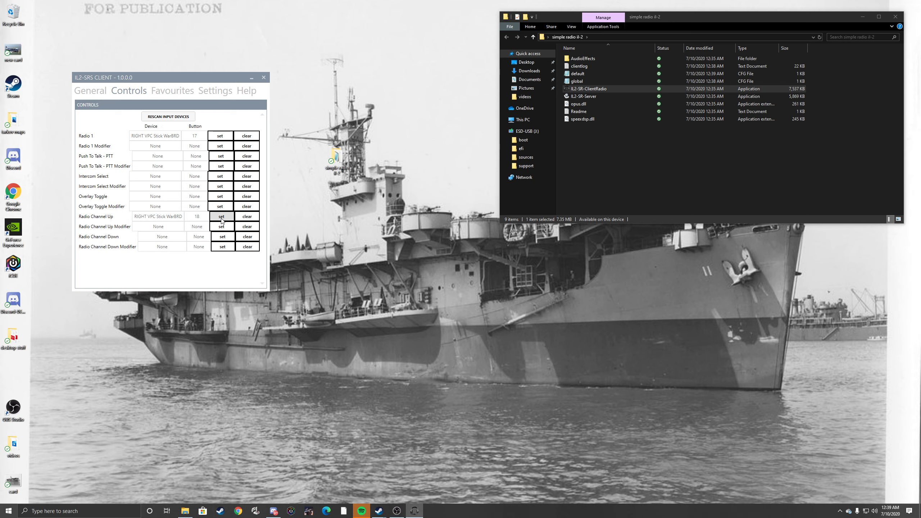
left_click(219, 238)
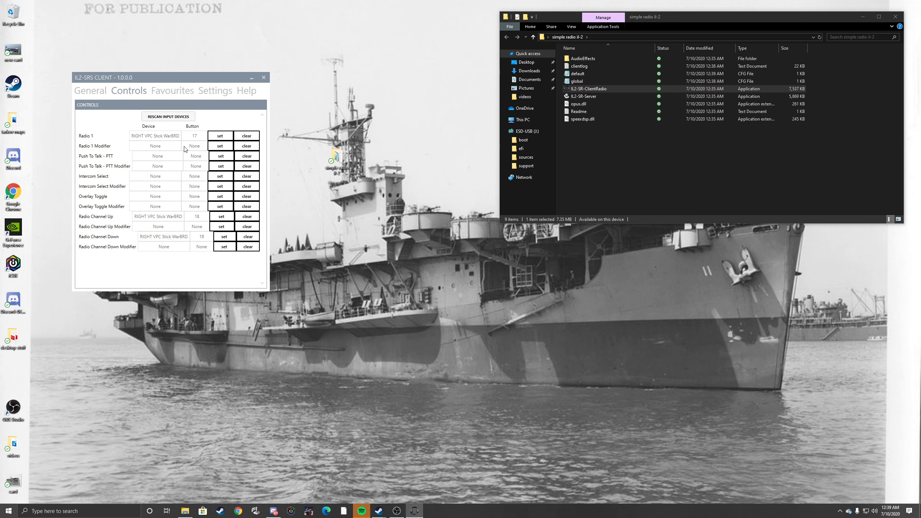
Step: Set the client's microphone to Microphone (Realtek(R) Audio) and its speakers to Speakers (3- Sound Blaster Z)
left_click(101, 95)
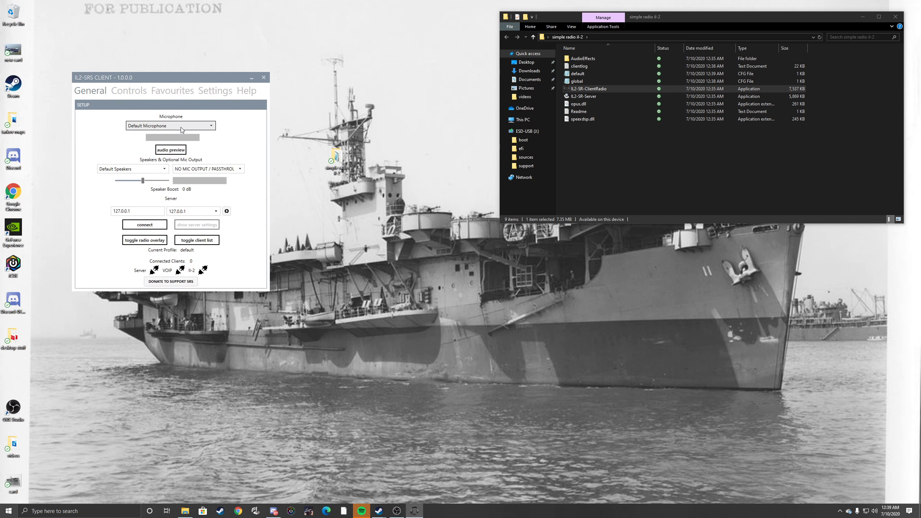
left_click_drag(184, 77, 375, 74)
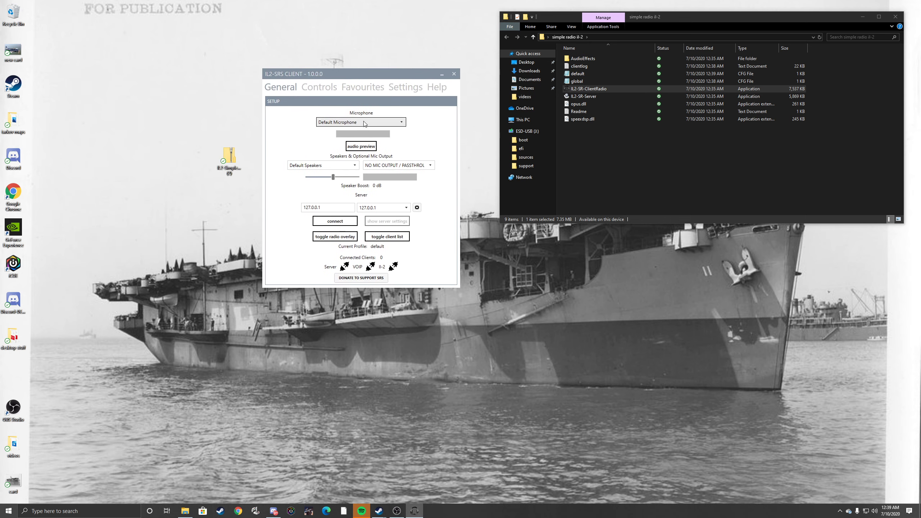
left_click(365, 123)
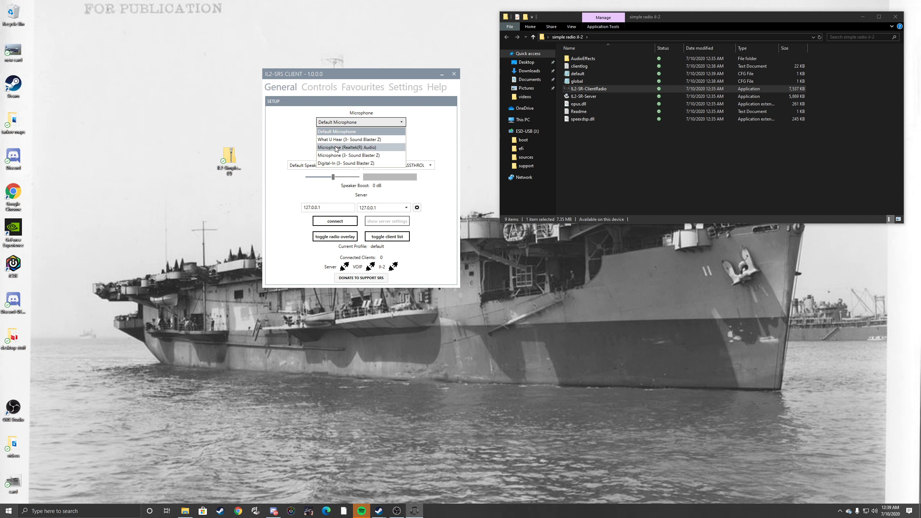
left_click(361, 147)
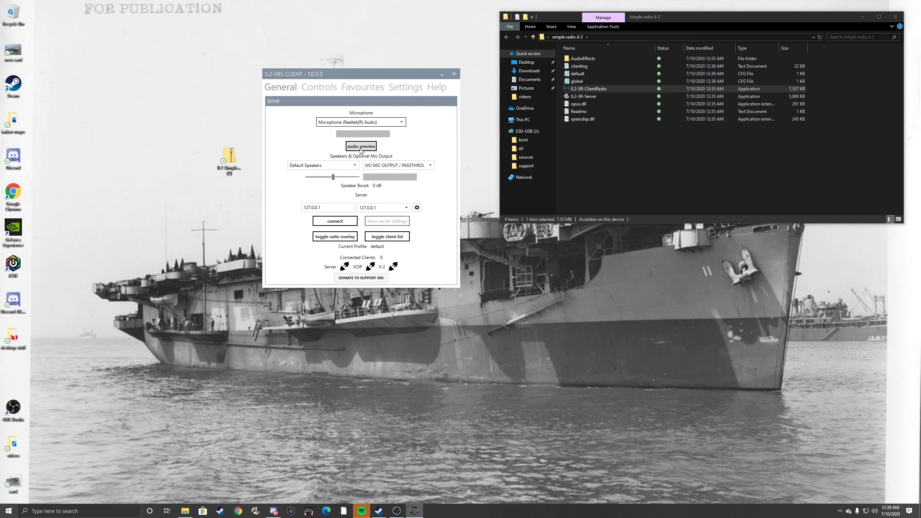
left_click(351, 166)
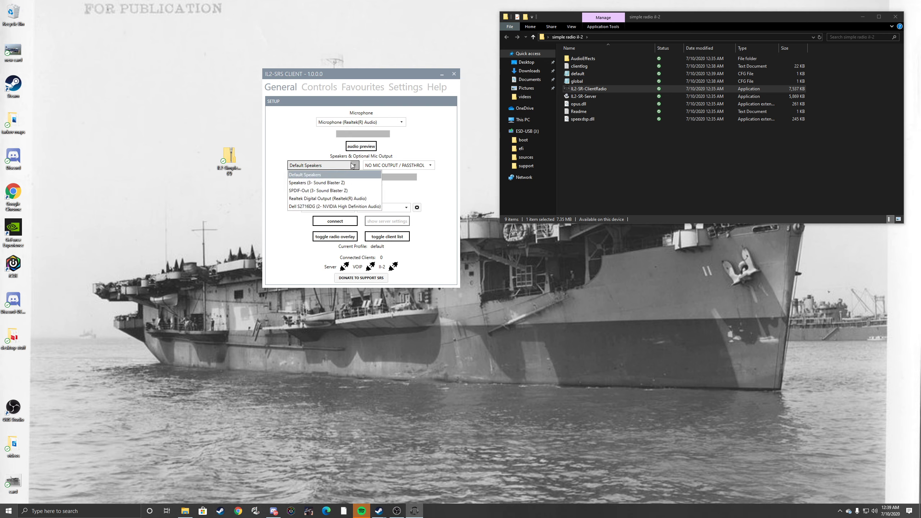
left_click(351, 183)
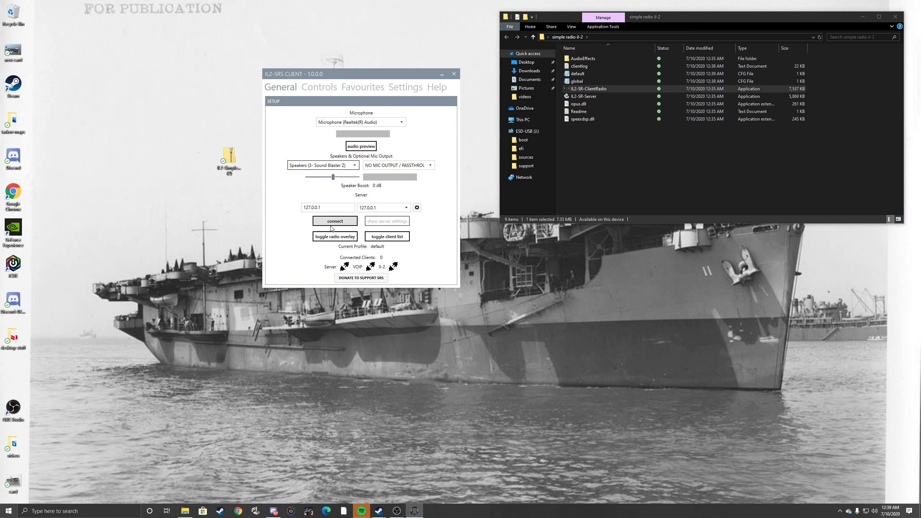
Step: Show the radio overlay and arrange it beside the SRS client window on the desktop
left_click(351, 239)
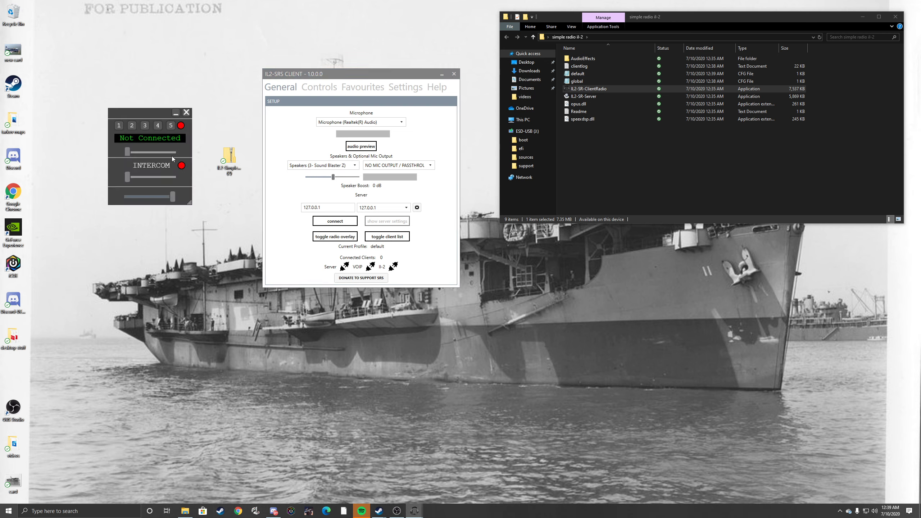
left_click_drag(145, 111, 92, 72)
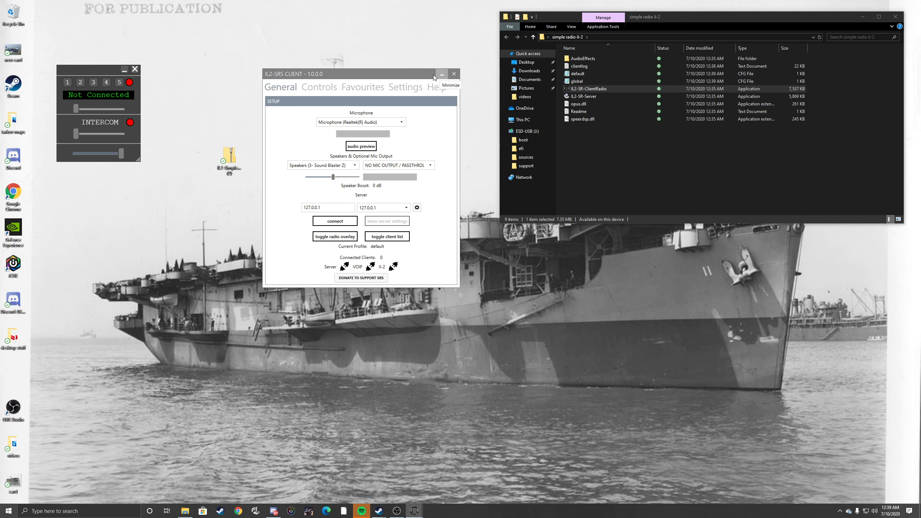
left_click_drag(385, 75, 304, 39)
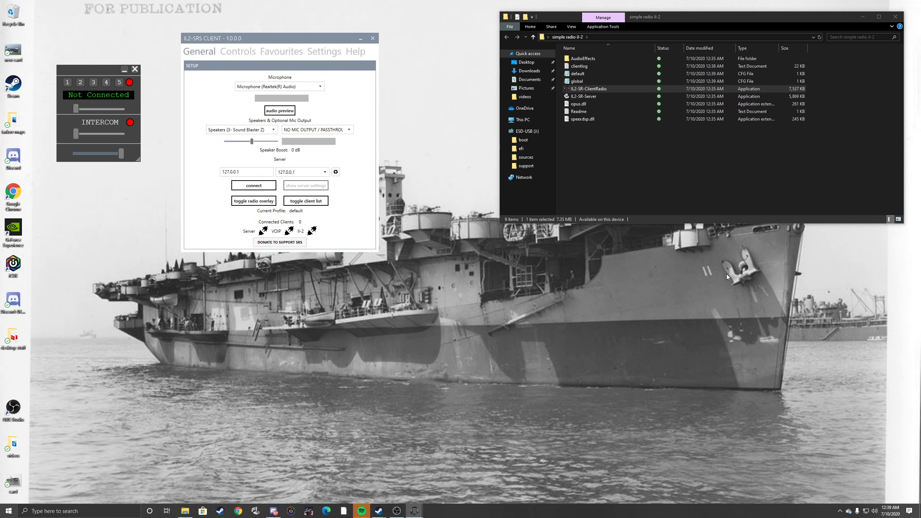